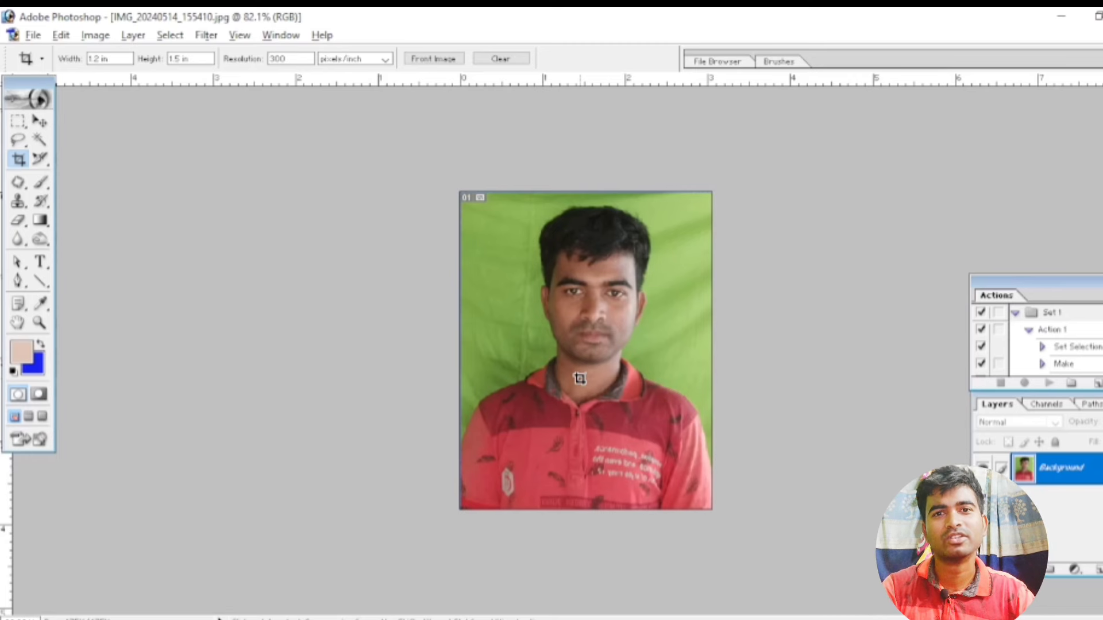
- Brighten the portrait with Curves by raising the RGB midpoint to about input 121 and output 147
scroll(579, 378, "up", 1)
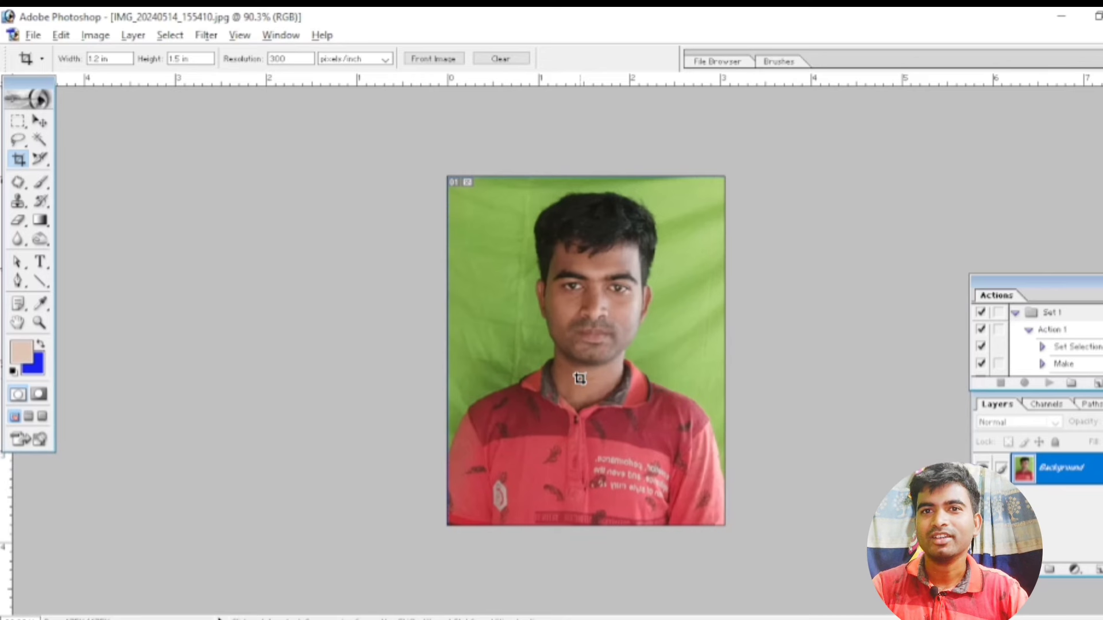
scroll(580, 378, "up", 1)
scroll(580, 381, "up", 1)
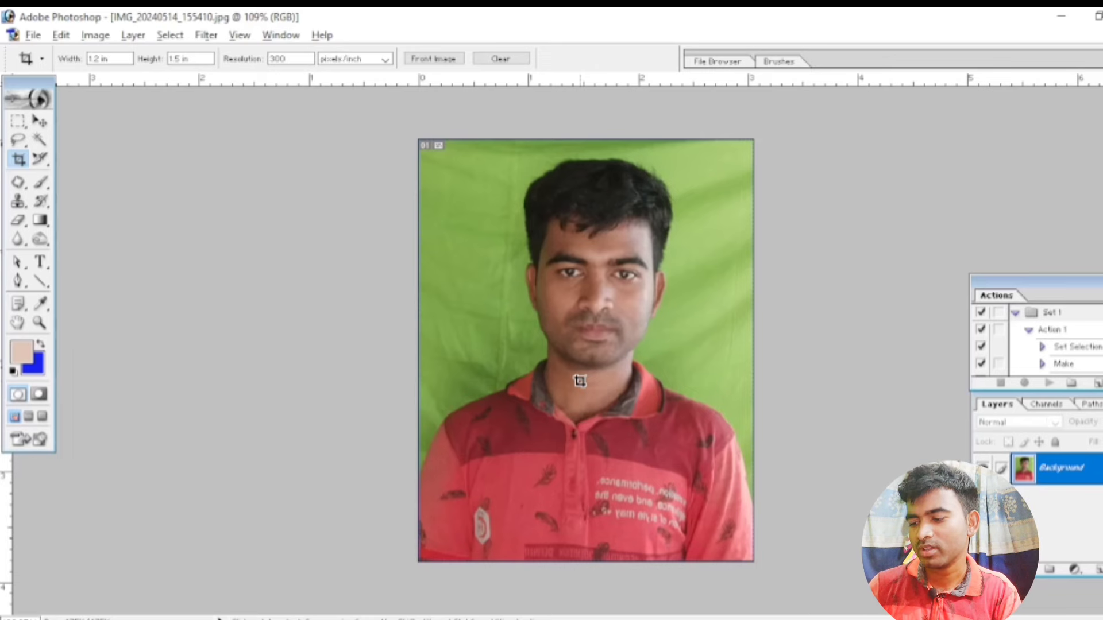
key("ctrl+m")
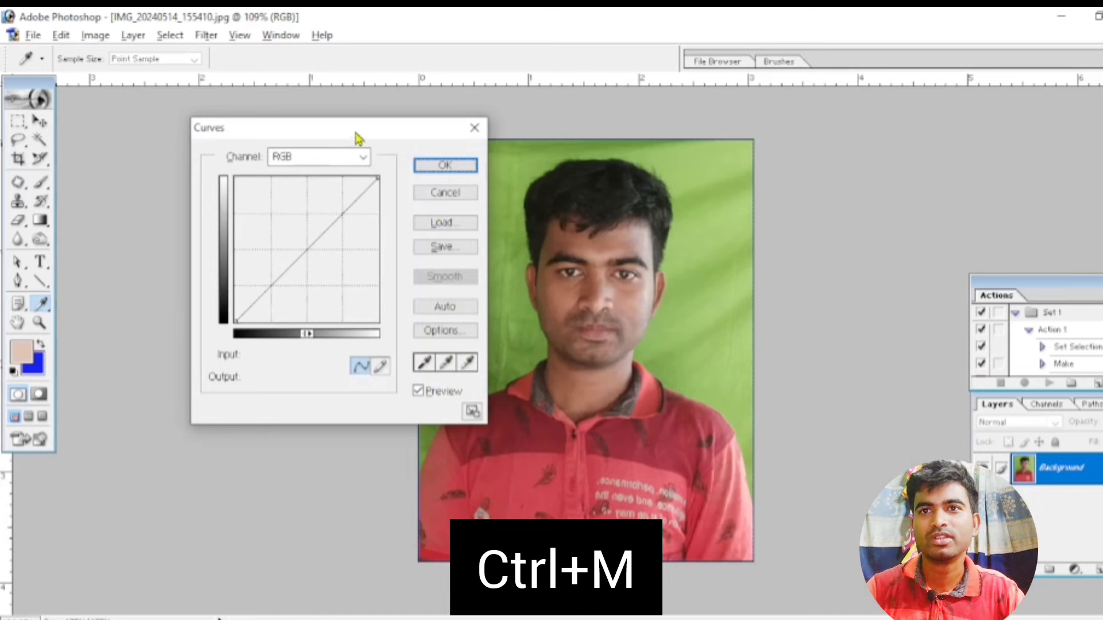
left_click_drag(356, 135, 461, 122)
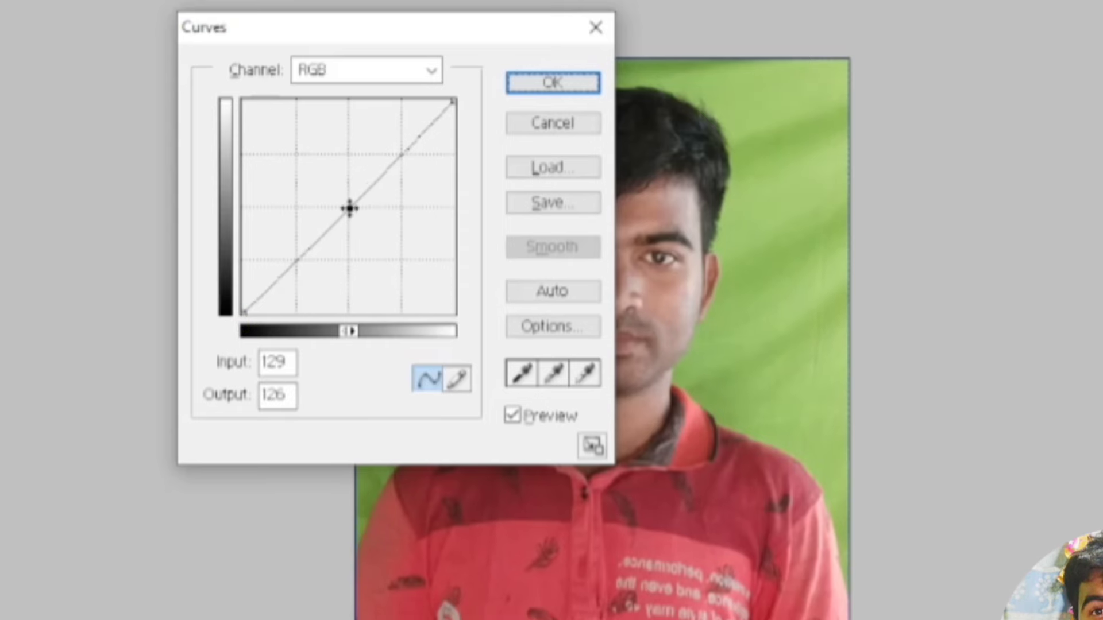
left_click_drag(345, 203, 331, 195)
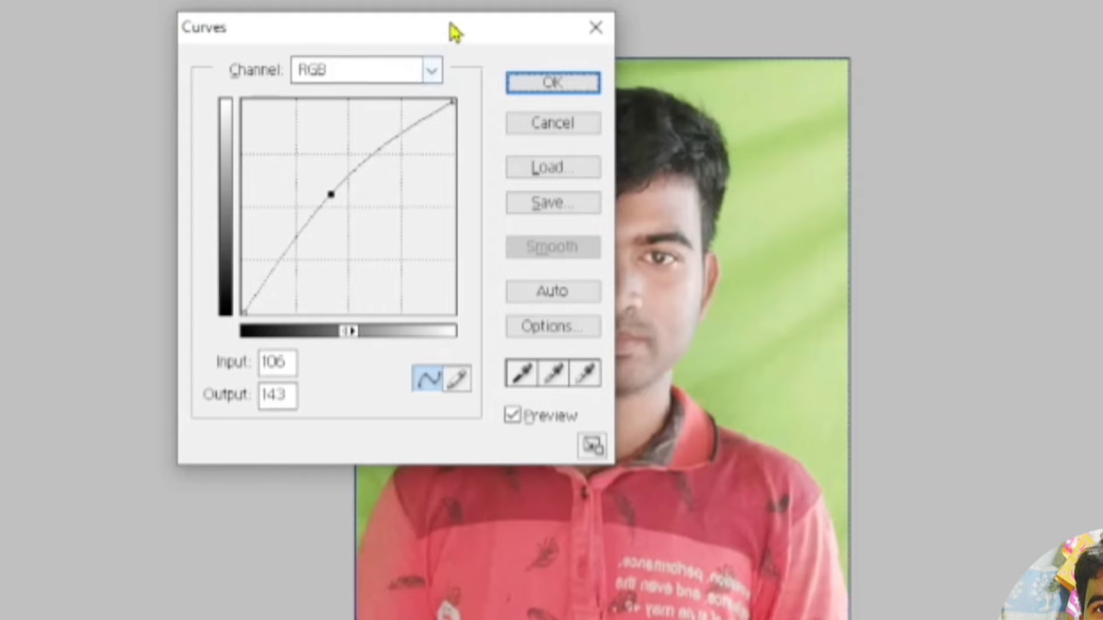
left_click_drag(451, 29, 263, 9)
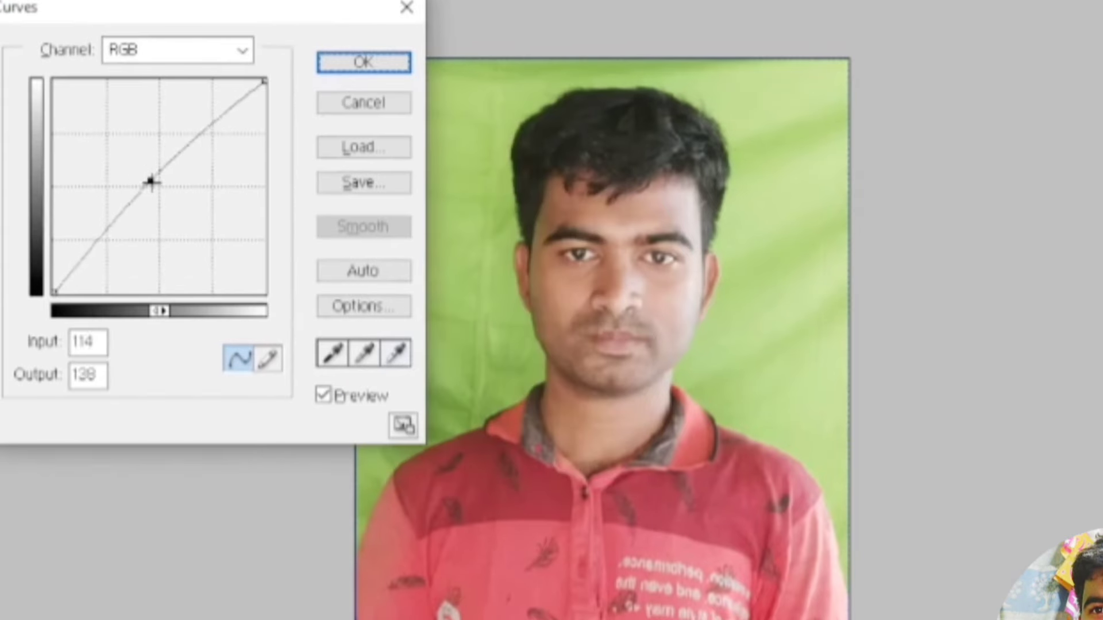
left_click_drag(151, 182, 178, 207)
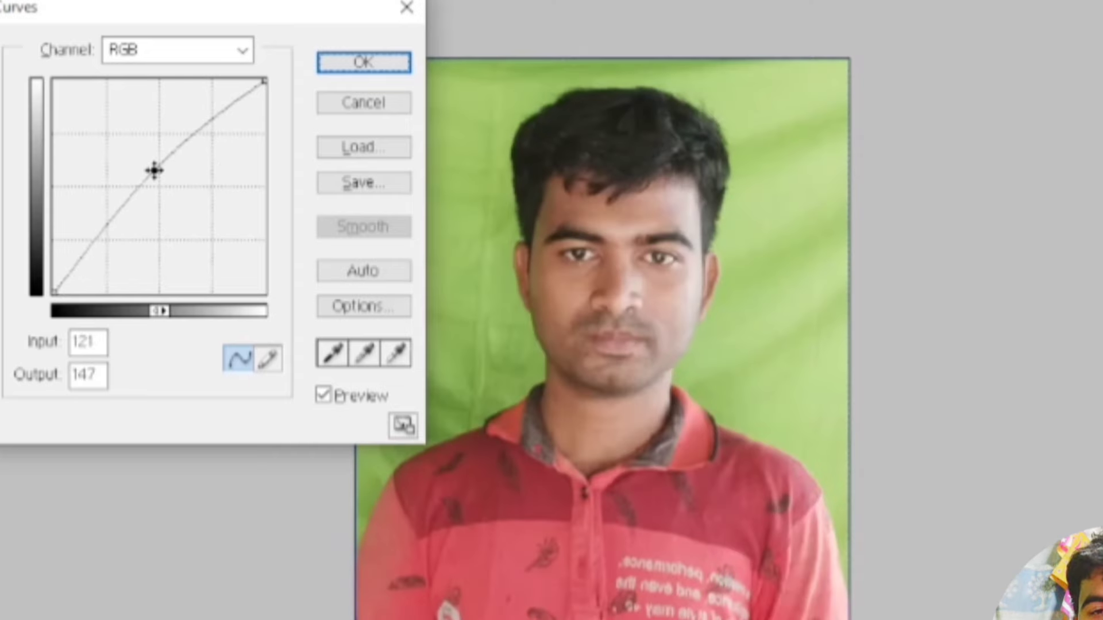
left_click(371, 64)
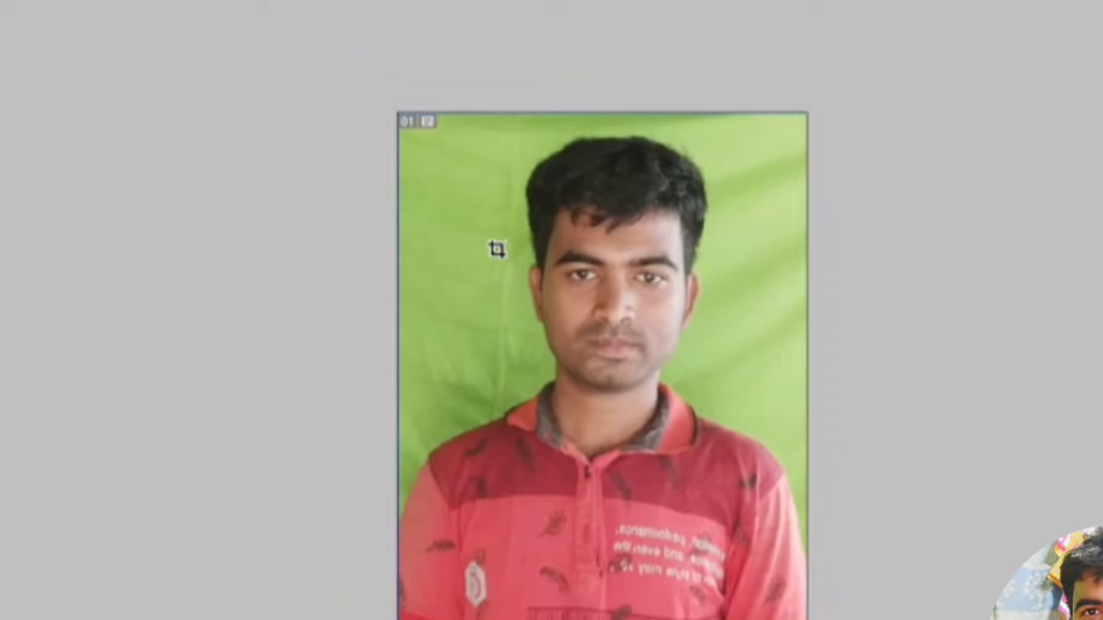
- Brighten the photo's highlights with Levels by lowering the white input level on the RGB channel
key("ctrl+l")
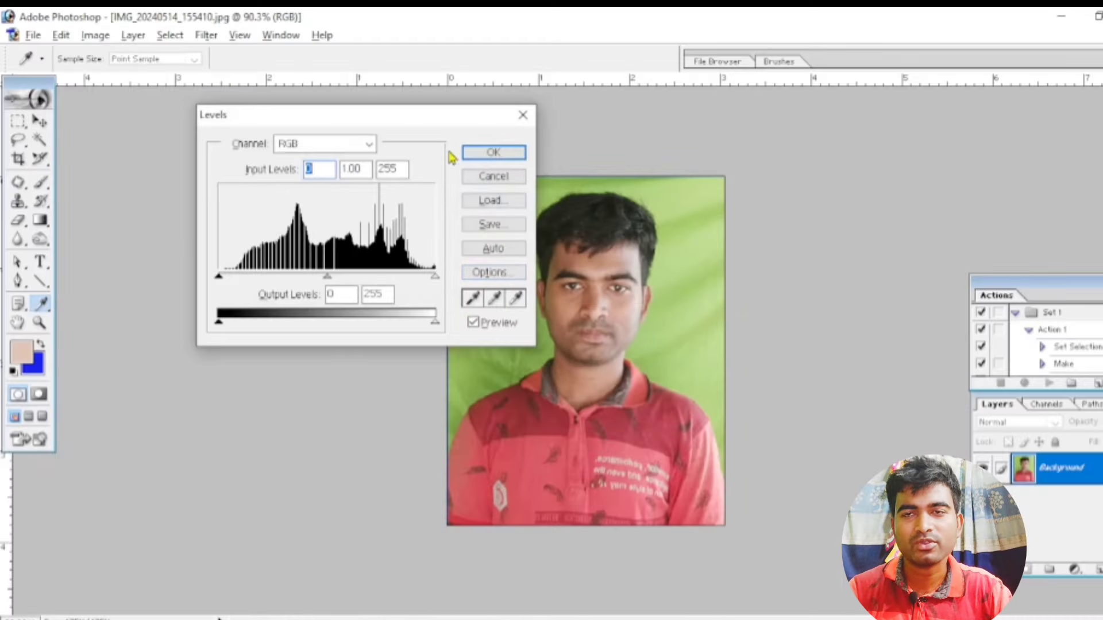
left_click_drag(402, 120, 342, 121)
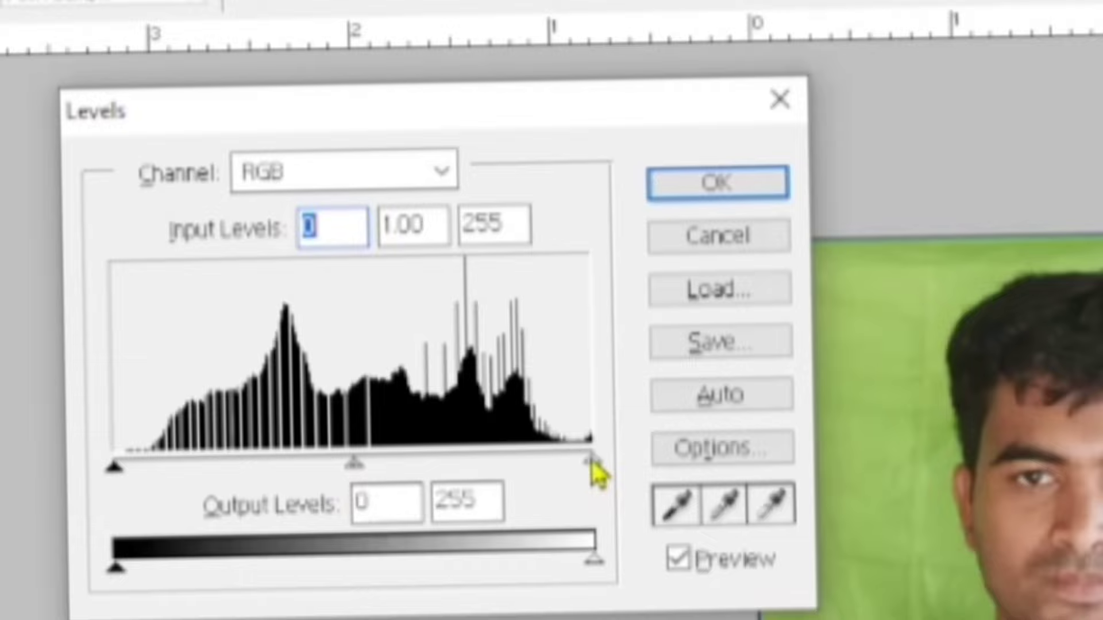
left_click_drag(598, 474, 560, 474)
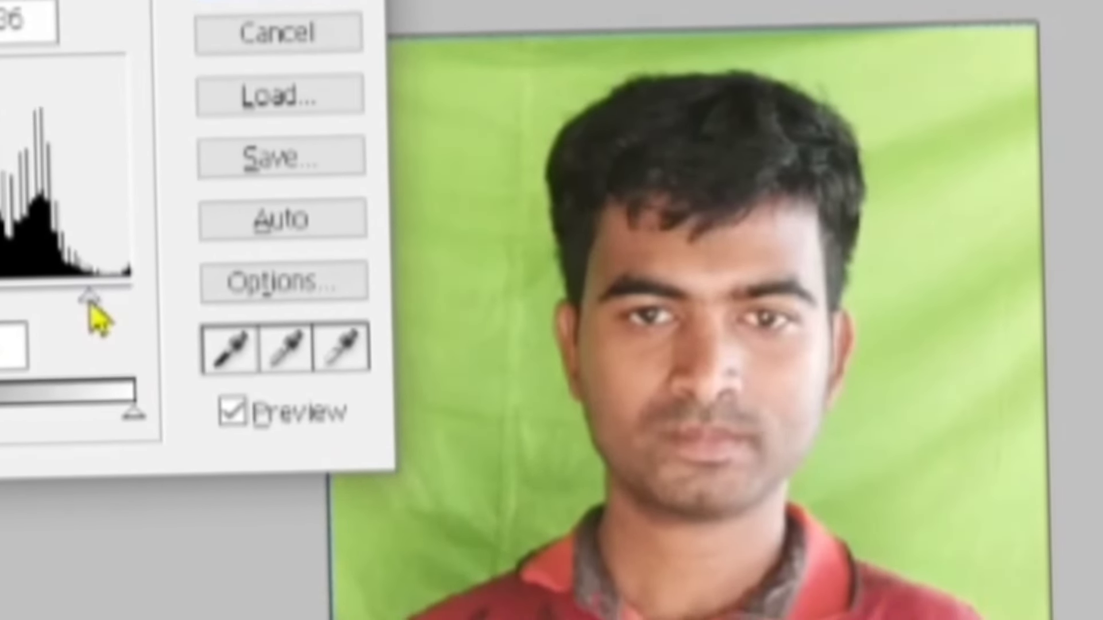
left_click_drag(89, 304, 90, 304)
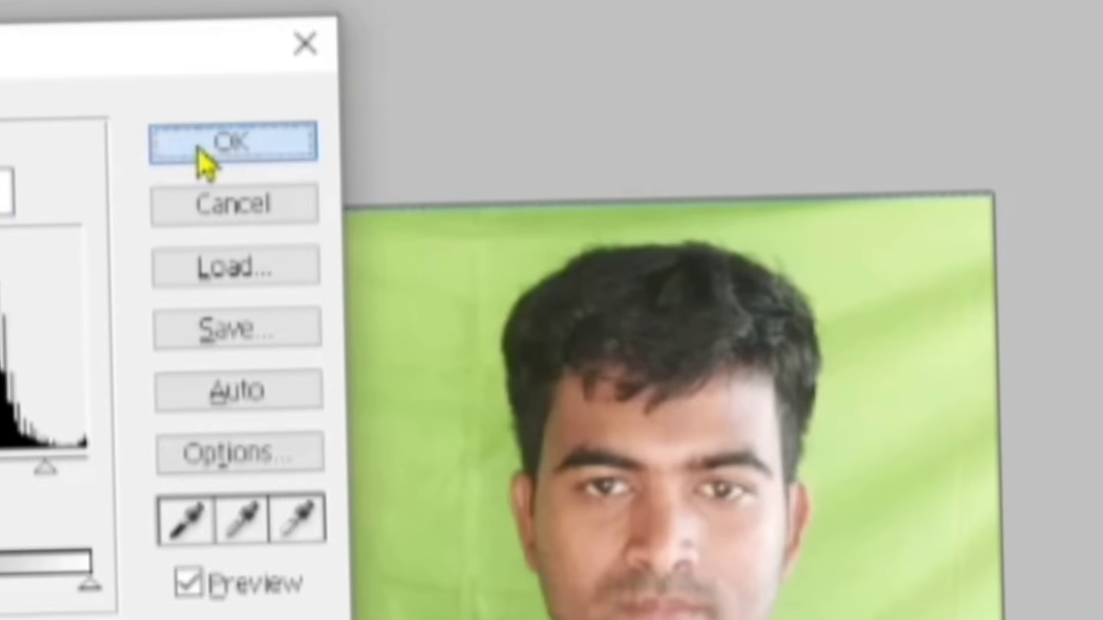
left_click(197, 147)
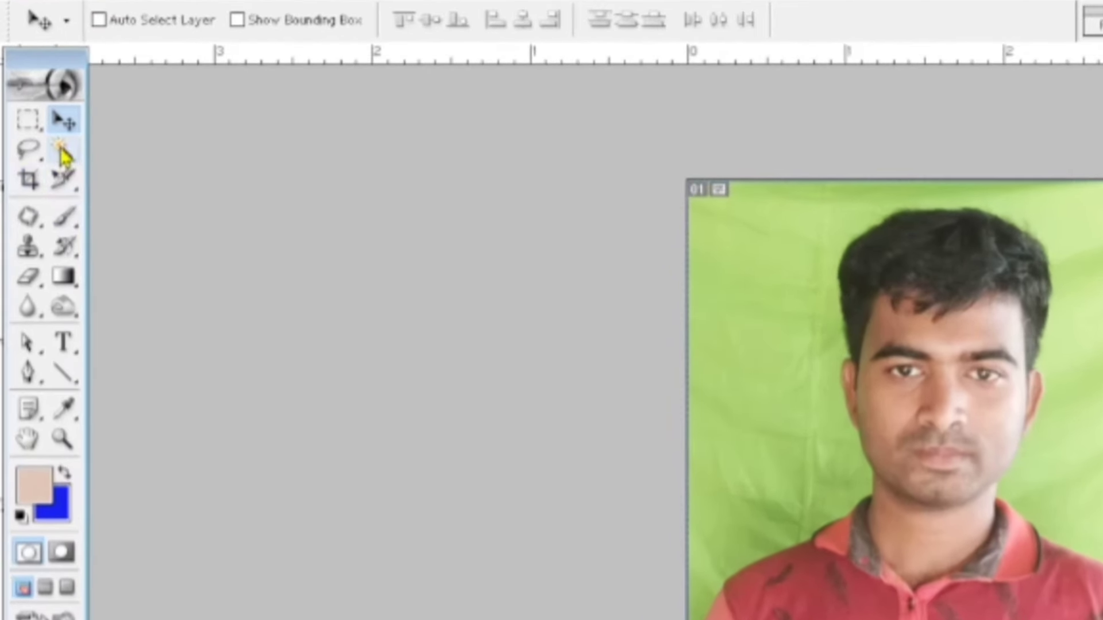
- Select the whole green backdrop on both sides of the man with the Magic Wand, adding the missed areas to the selection
left_click(62, 153)
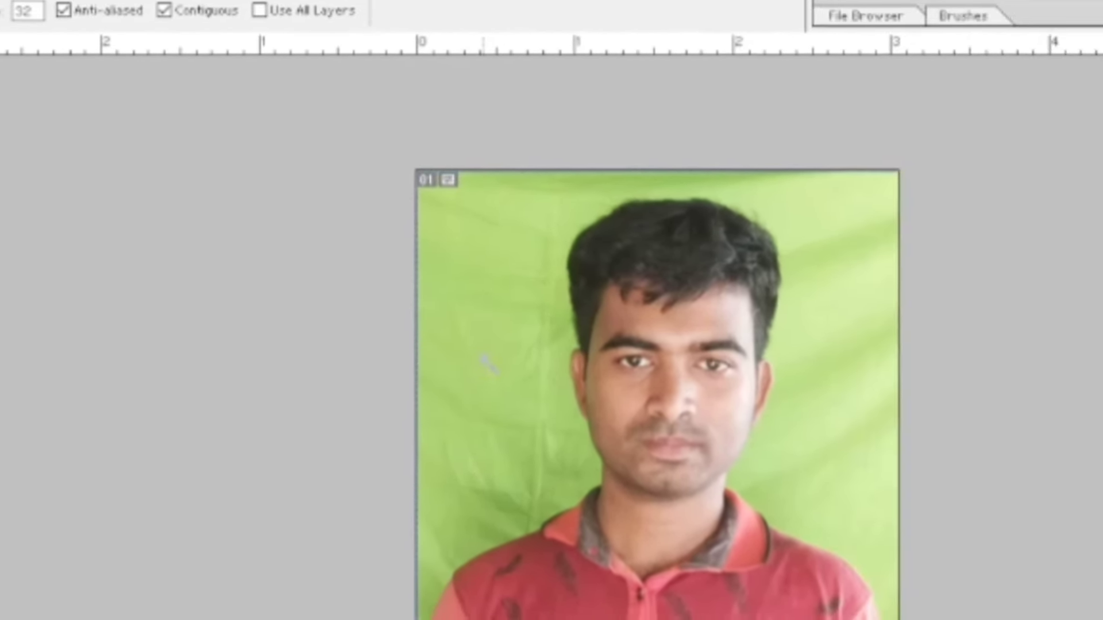
left_click(759, 377)
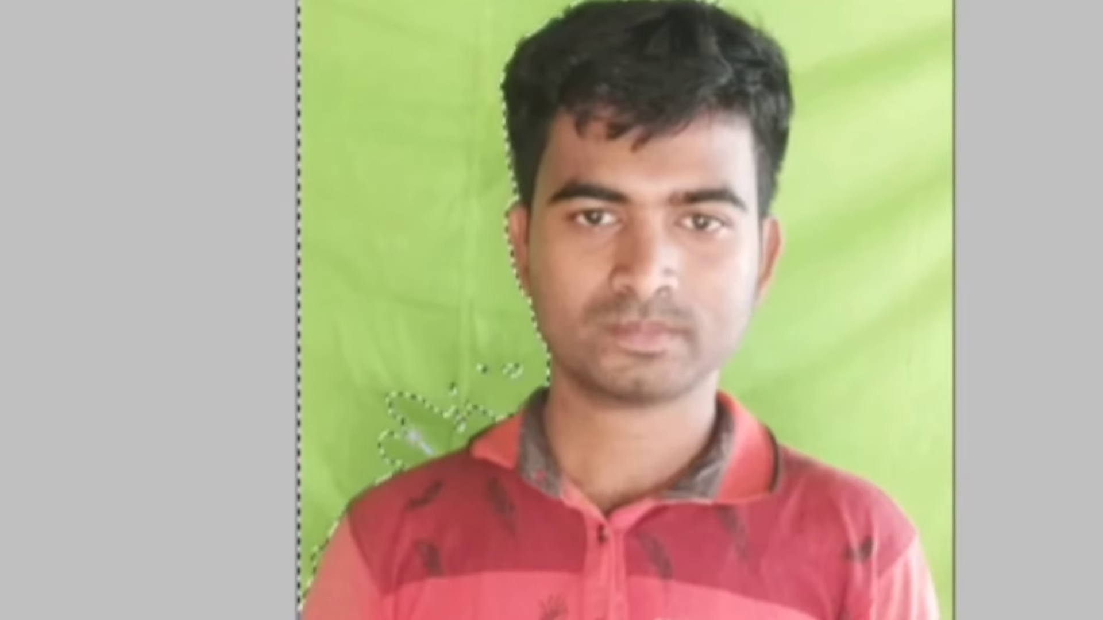
key("shift")
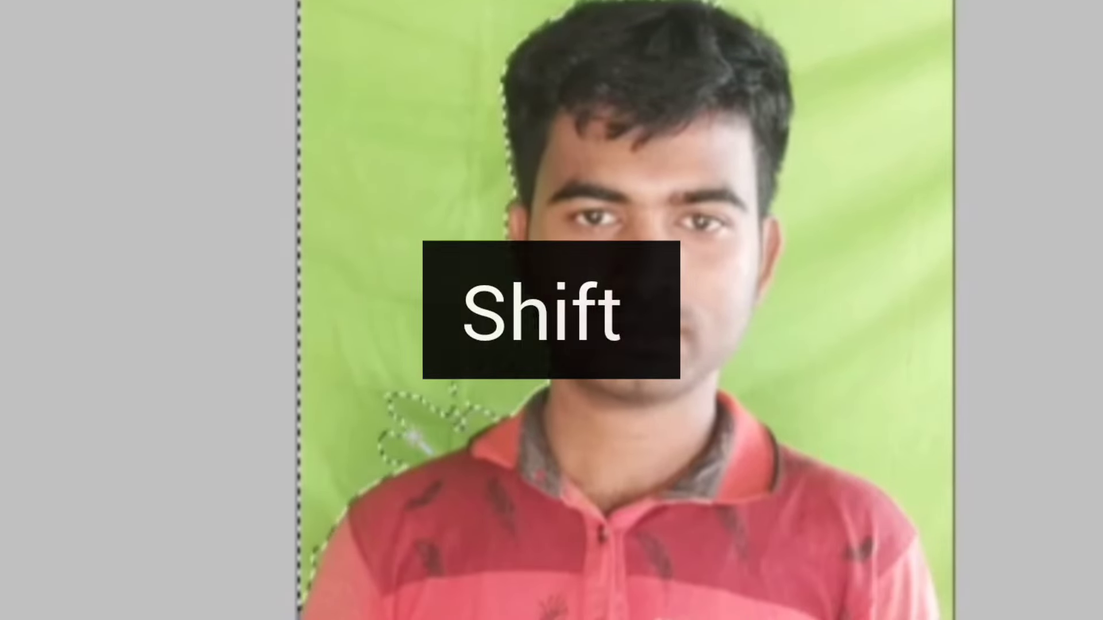
left_click(419, 431, "shift")
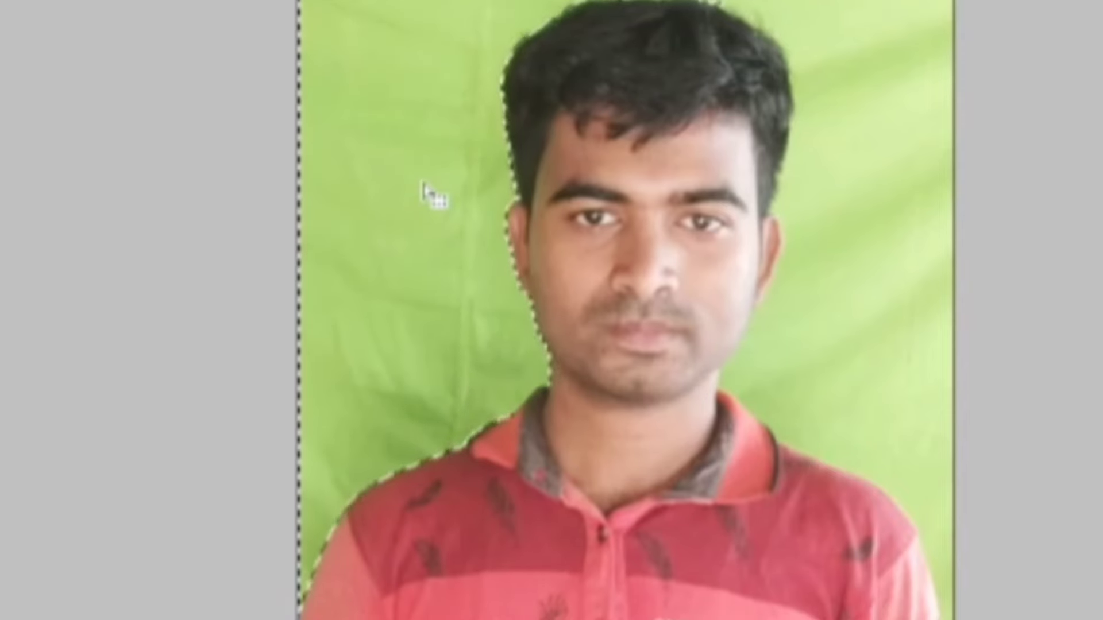
scroll(867, 463, "up", 3)
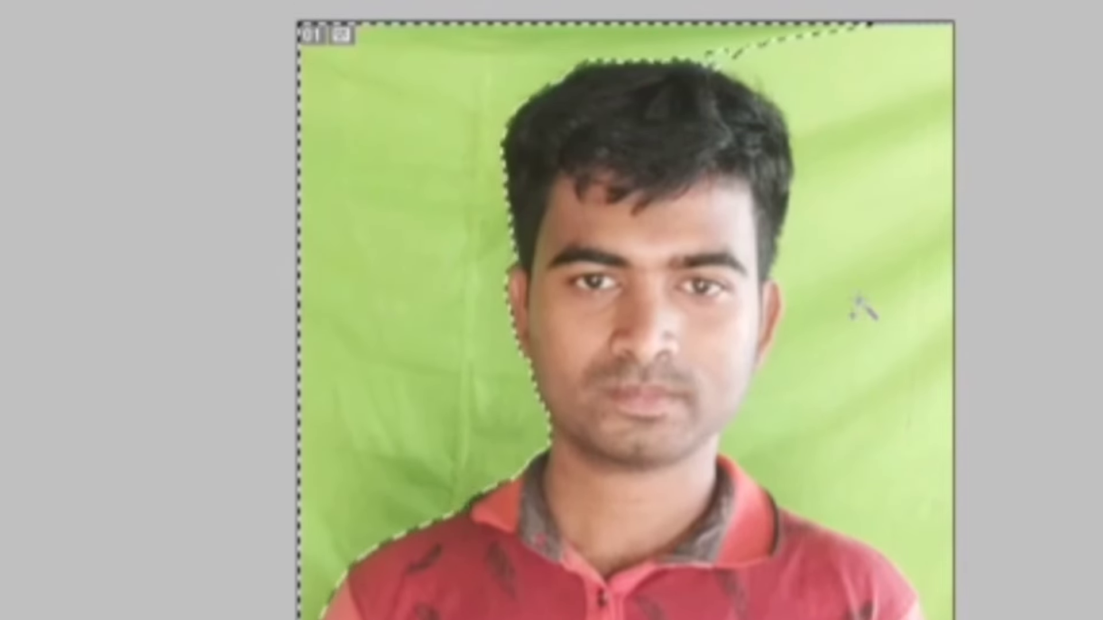
left_click(844, 116, "shift")
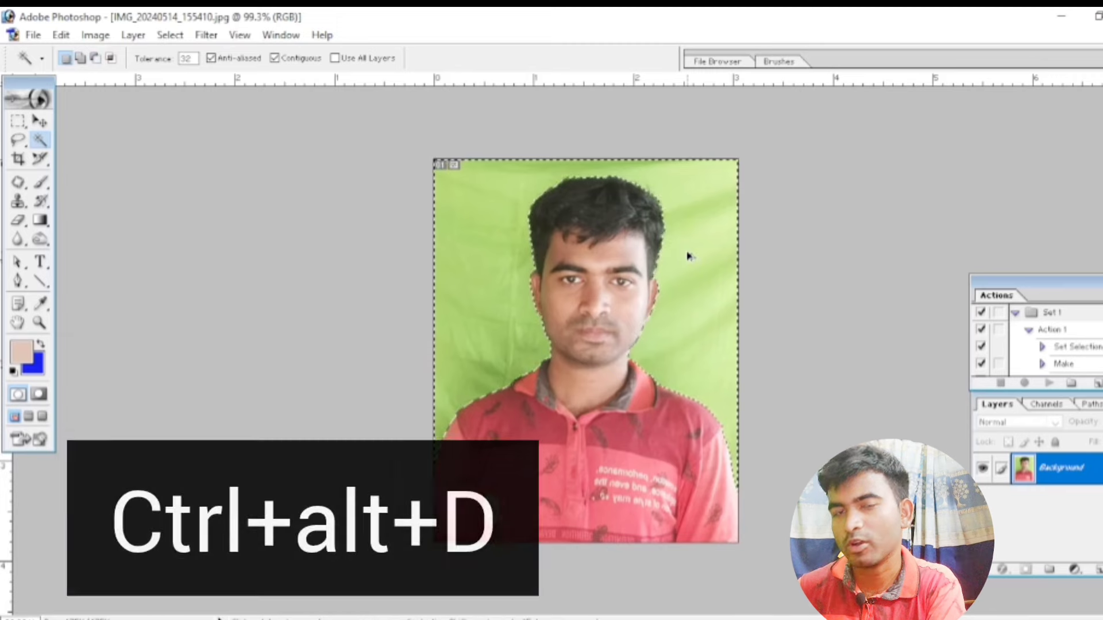
- Feather the backdrop selection by 1 pixel
key("ctrl+alt+d")
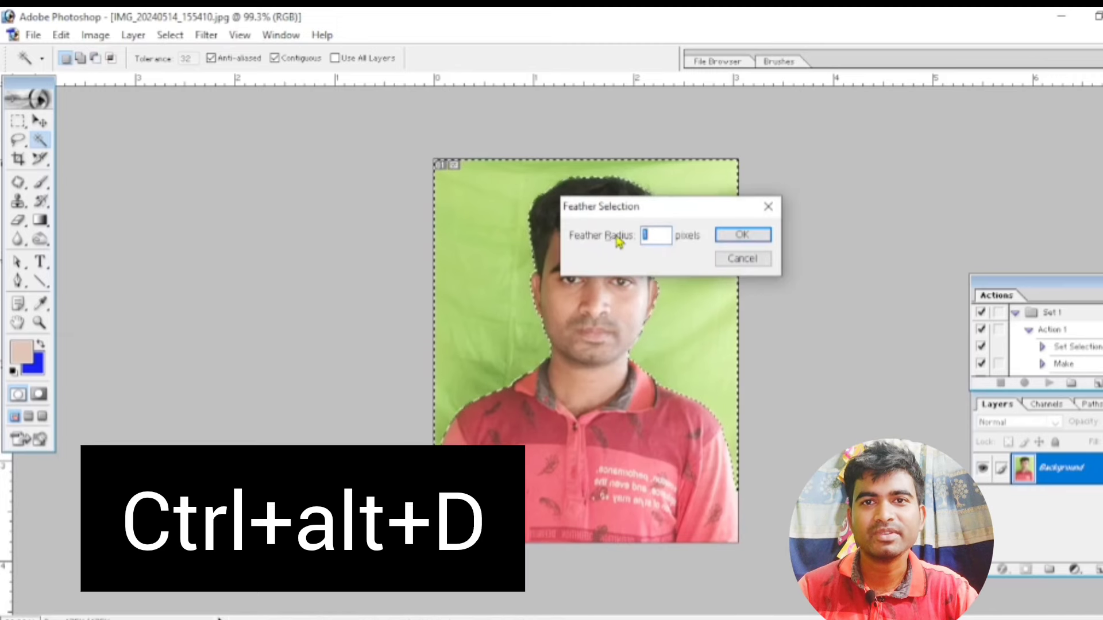
left_click_drag(660, 212, 784, 179)
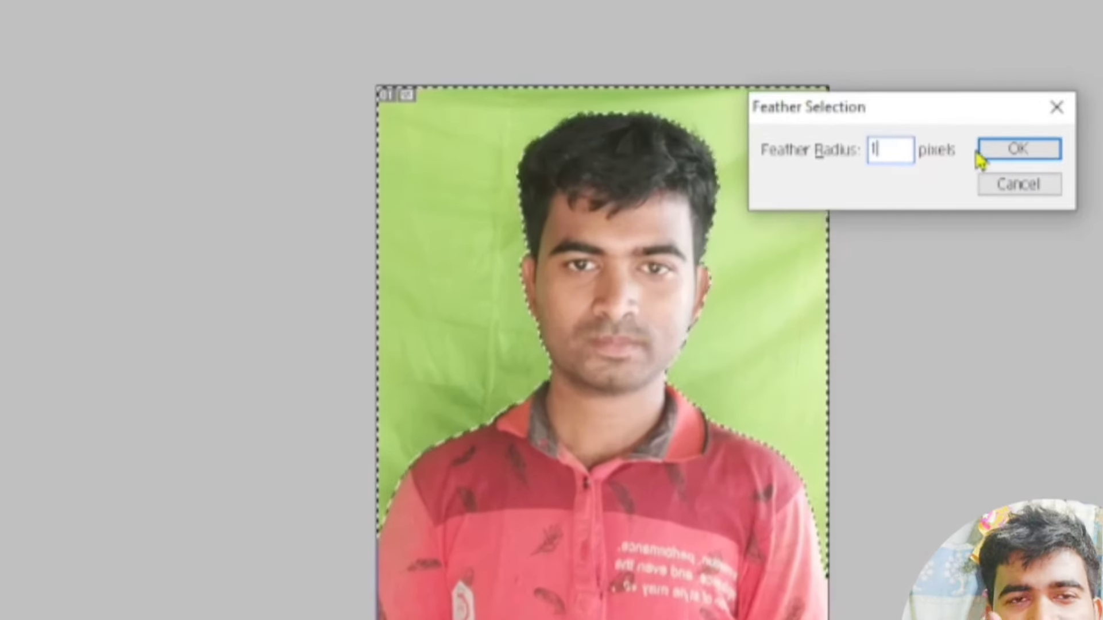
left_click(1016, 151)
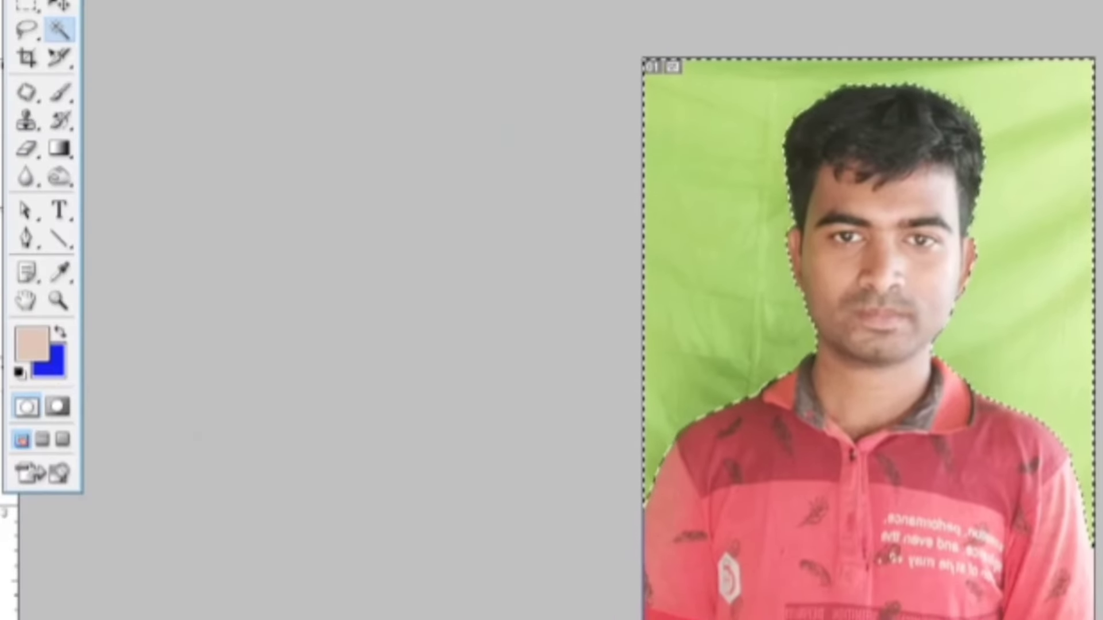
- Change the background color to the lighter blue 353EF8
left_click(56, 372)
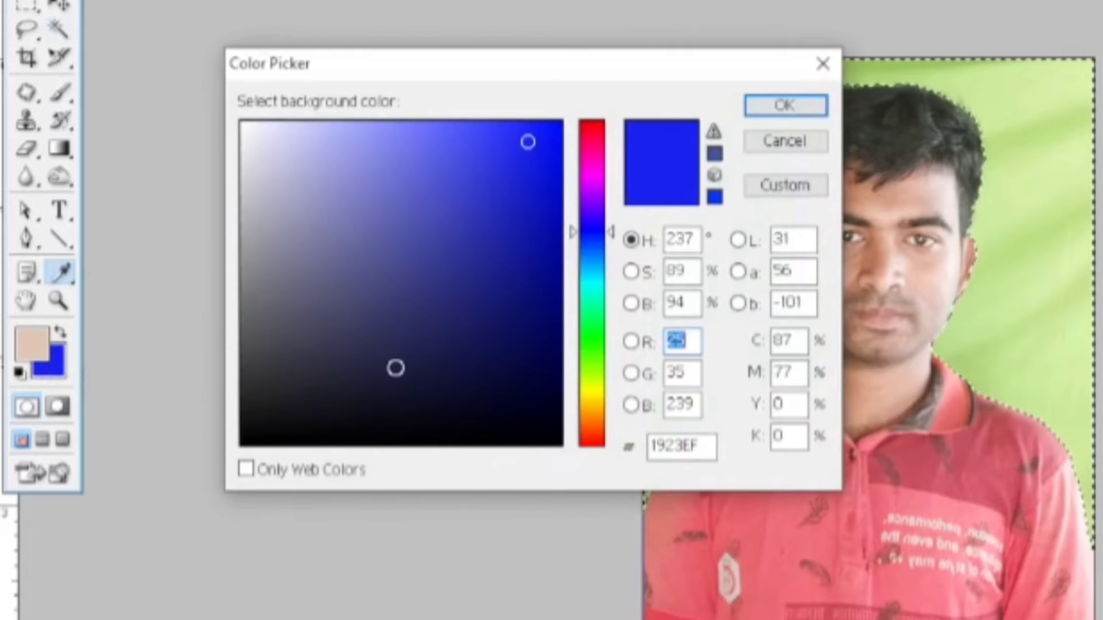
left_click_drag(554, 76, 514, 49)
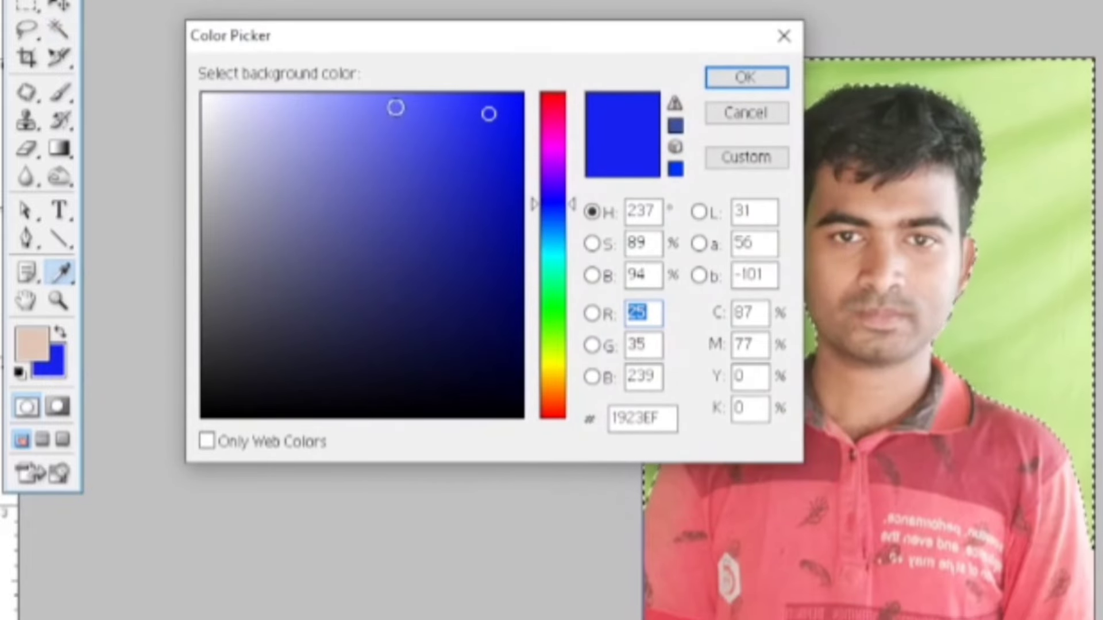
mouse_move(403, 117)
left_mouse_down()
mouse_move(471, 116)
mouse_move(455, 103)
left_mouse_up()
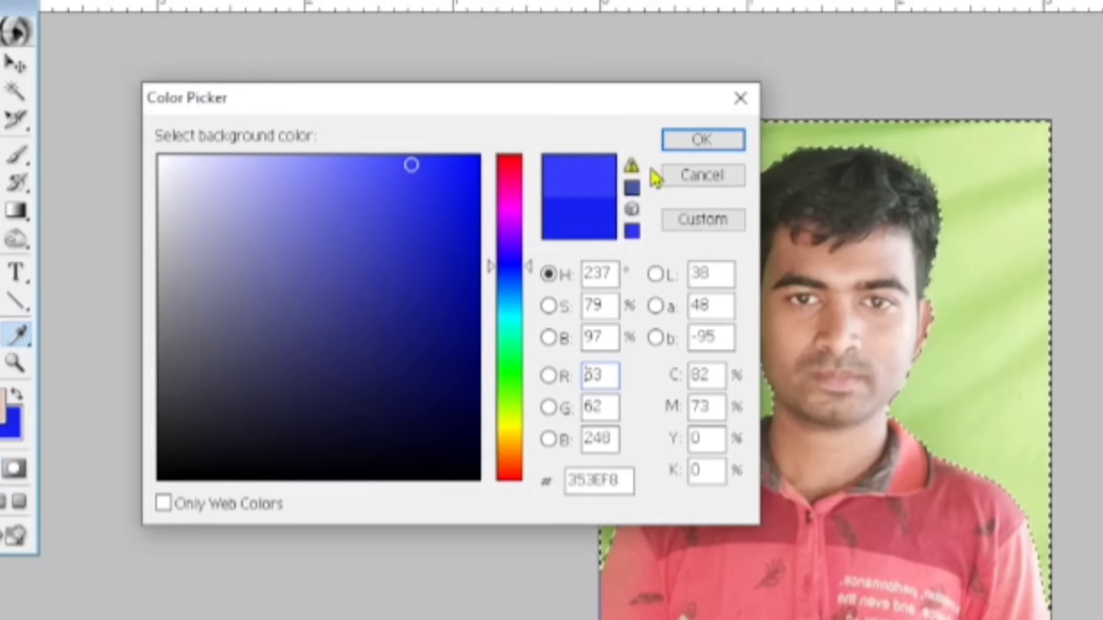
left_click(729, 147)
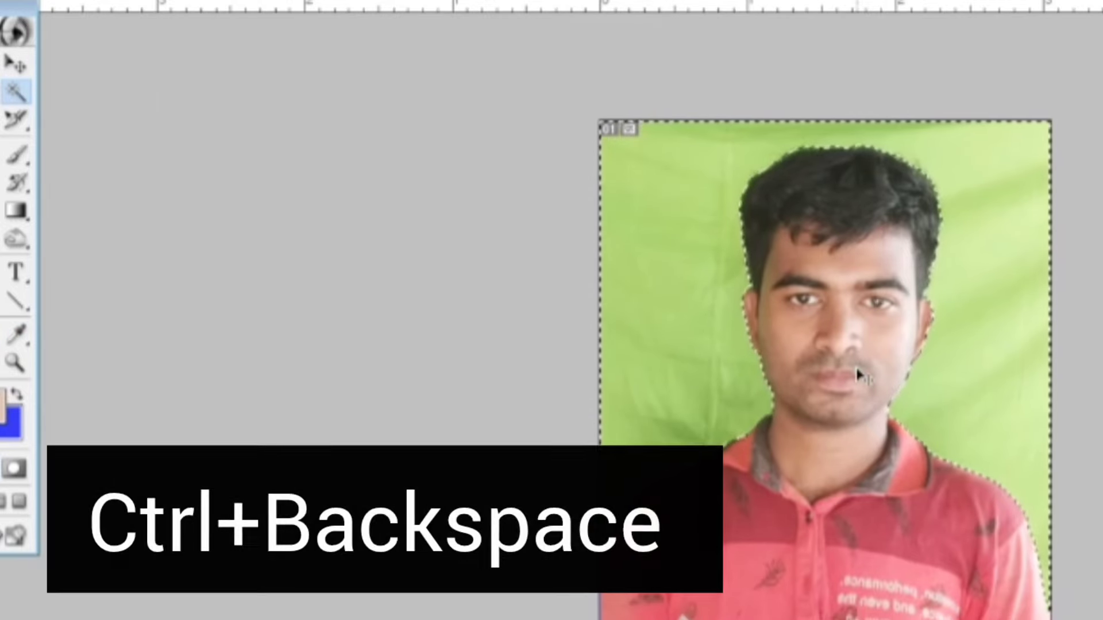
- Fill the selected backdrop with the blue background color and deselect it
key("ctrl+BackSpace")
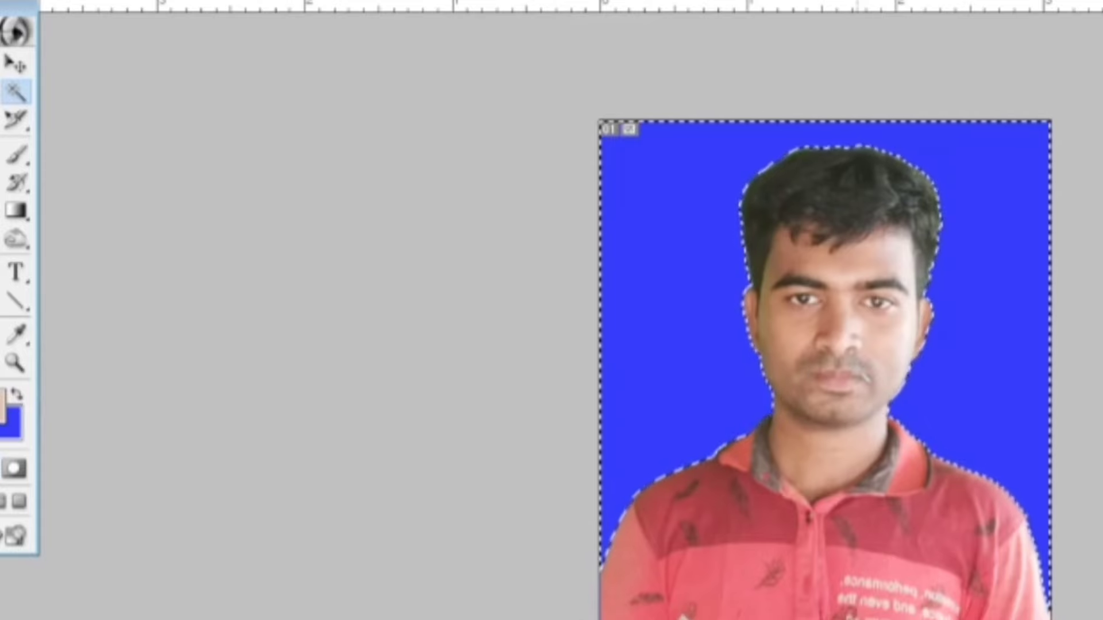
scroll(822, 406, "up", 2)
scroll(666, 267, "down", 2)
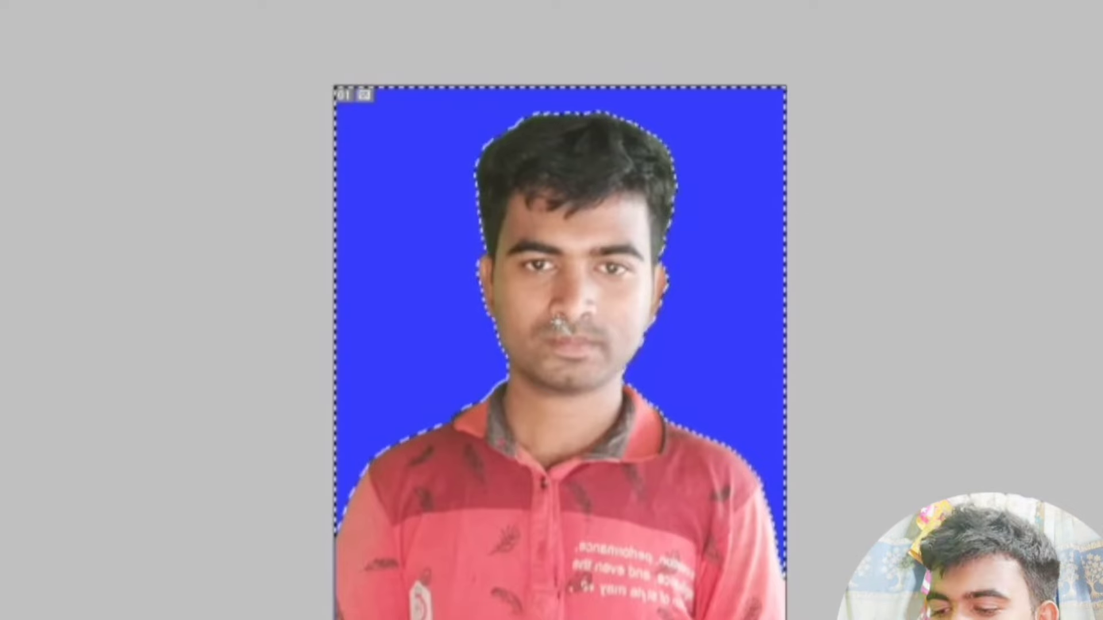
key("ctrl+d")
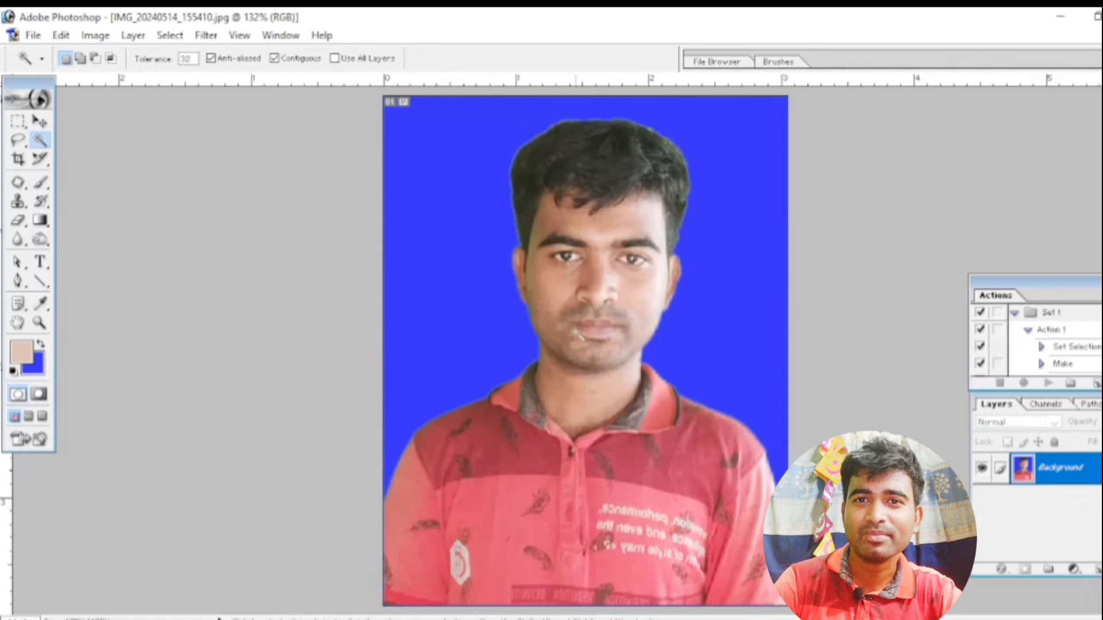
scroll(576, 332, "down", 1)
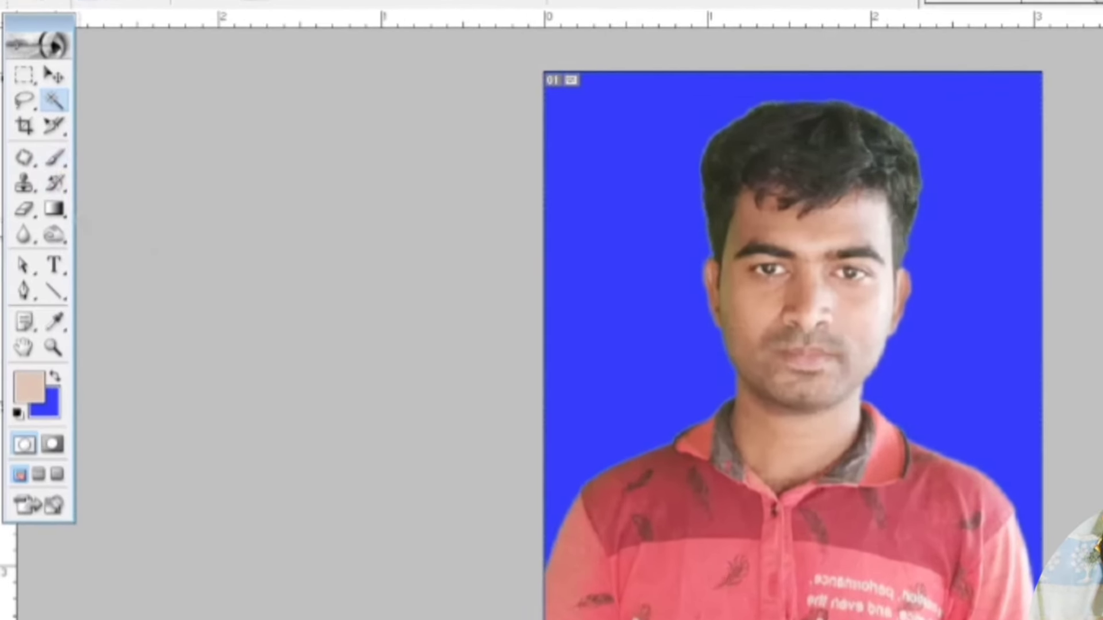
- Set up the Brush tool with 50% opacity and 50% flow
left_click(54, 160)
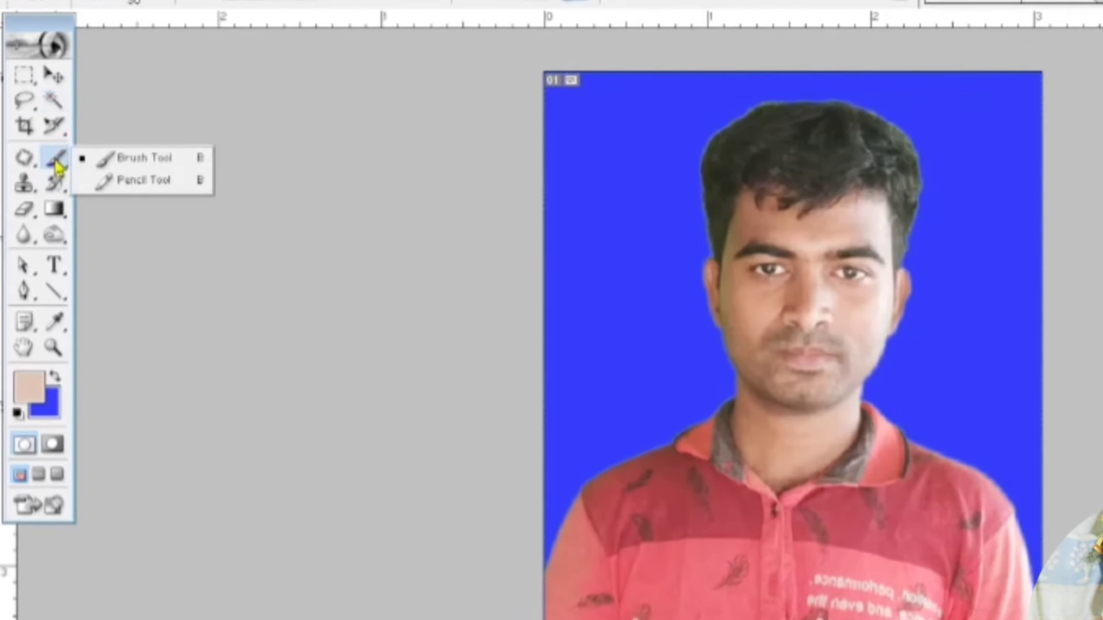
left_click(109, 154)
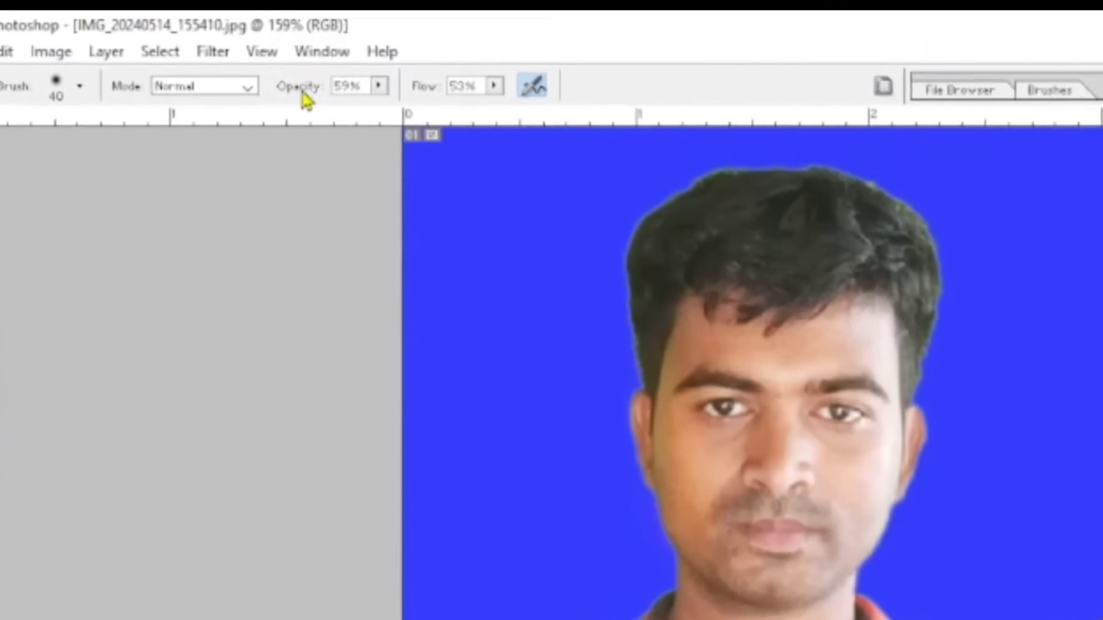
left_click(394, 93)
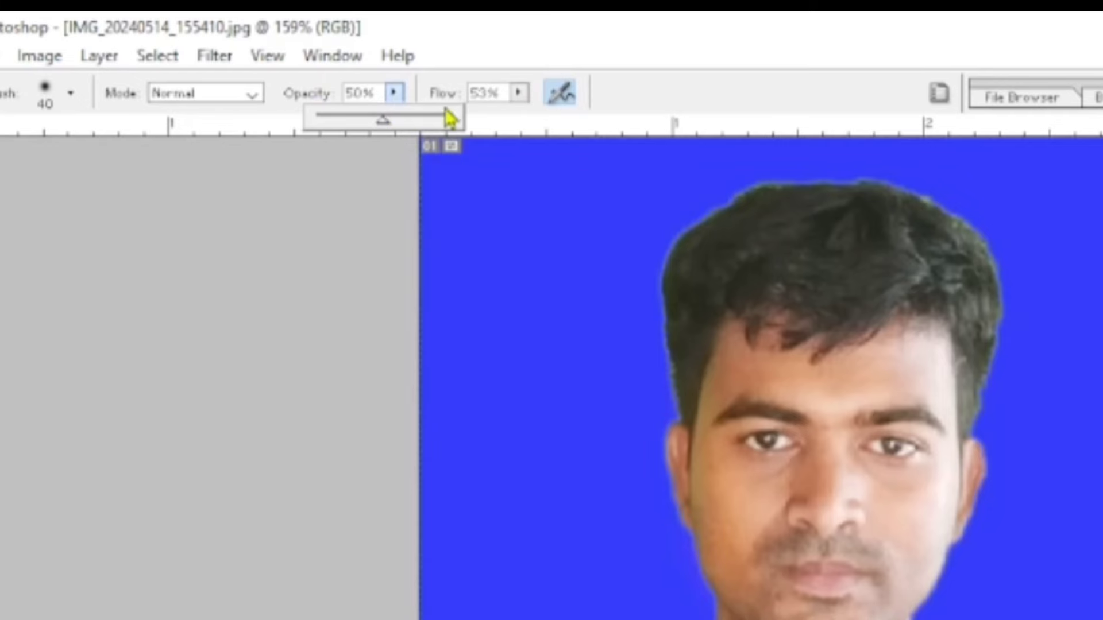
left_click(518, 94)
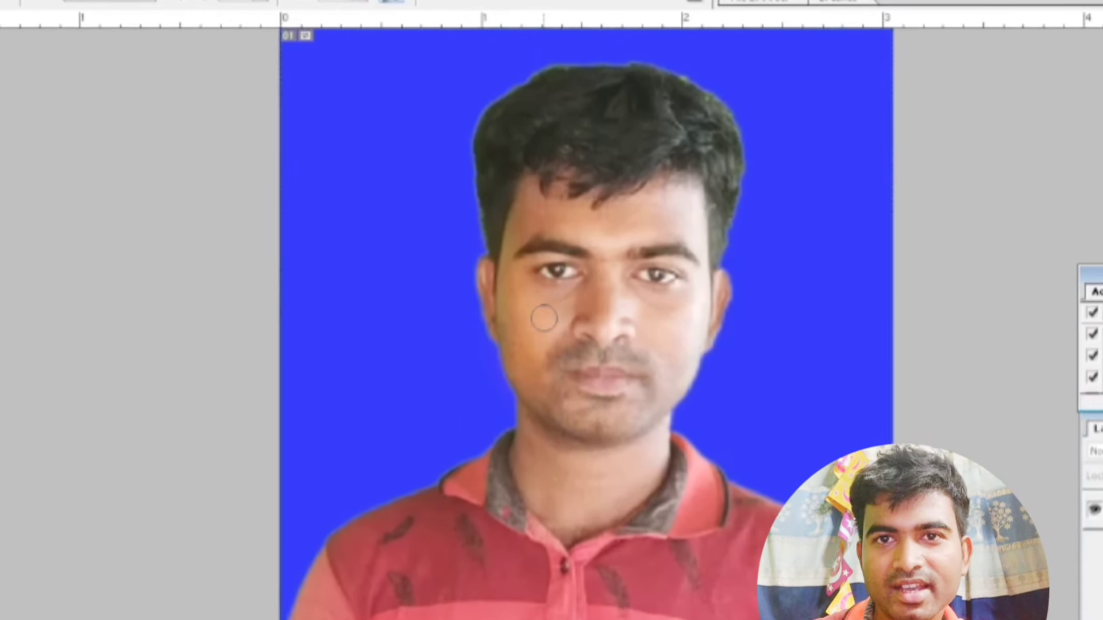
- Smooth the man's facial skin by painting over it with sampled skin tones, reducing the brush size to 20
key("alt")
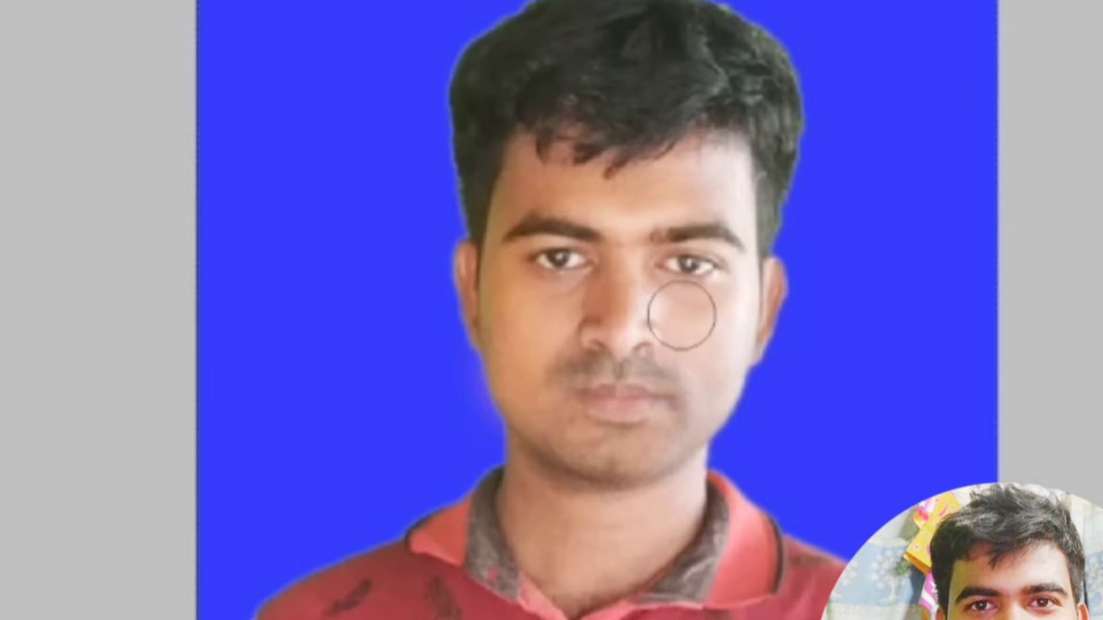
key("bracketleft")
key("bracketleft")
key("bracketleft")
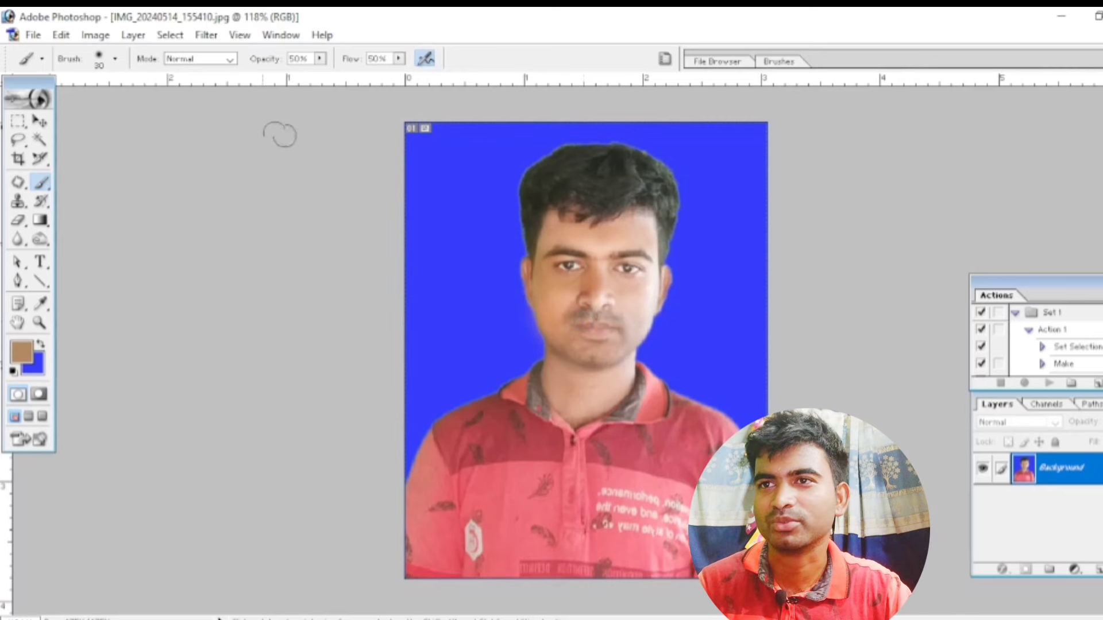
left_click(41, 123)
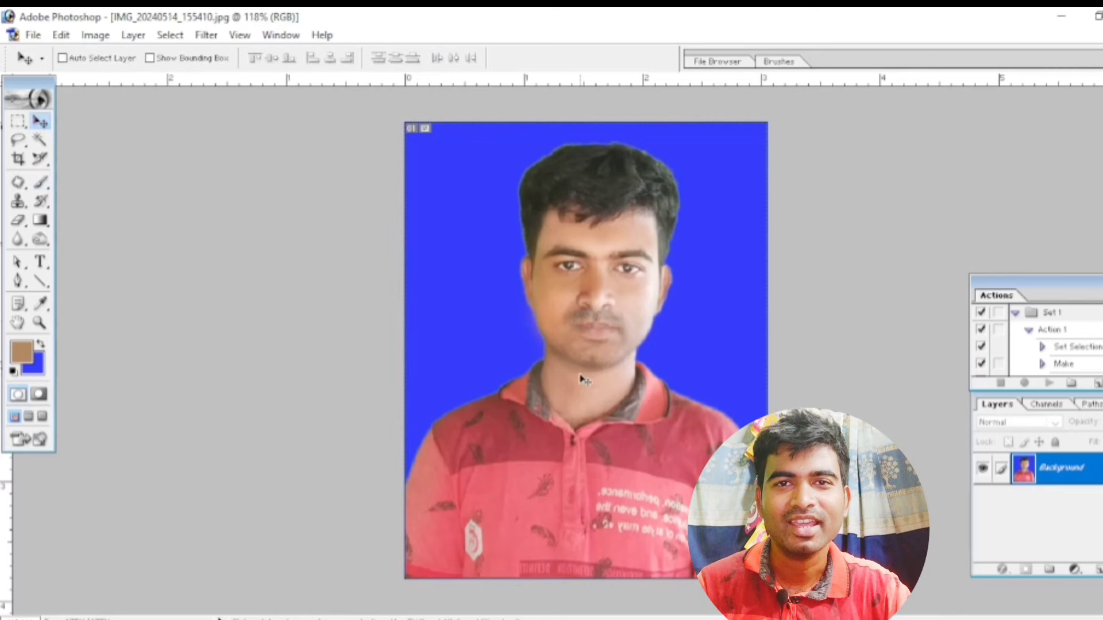
key("ctrl+0")
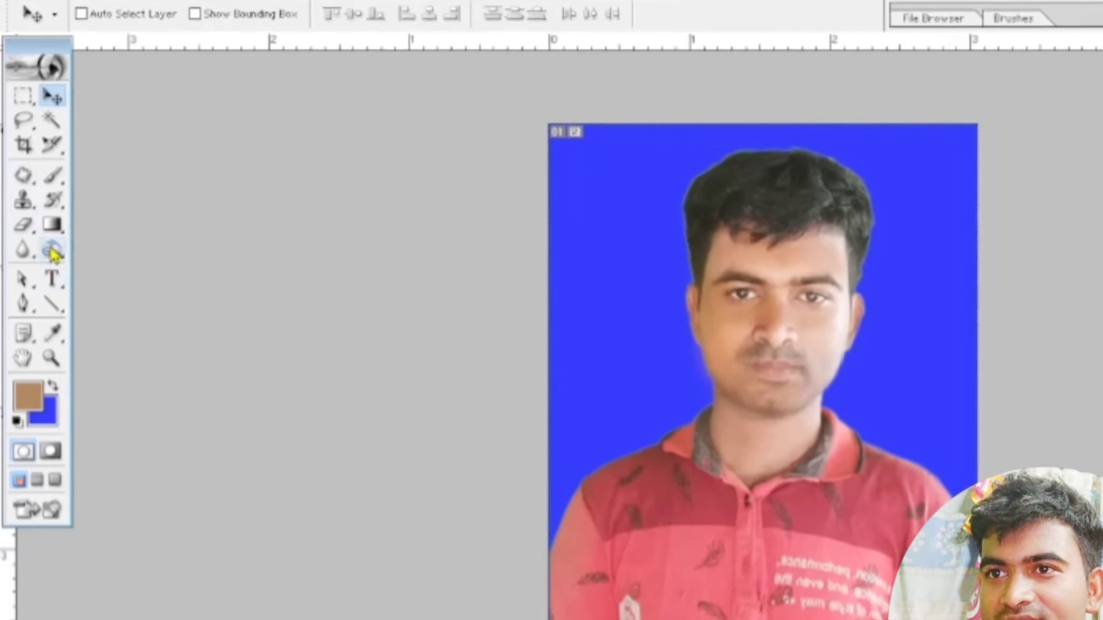
- Darken all of the man's hair with the Burn tool, using the Midtones range and 55% exposure
left_click(44, 234)
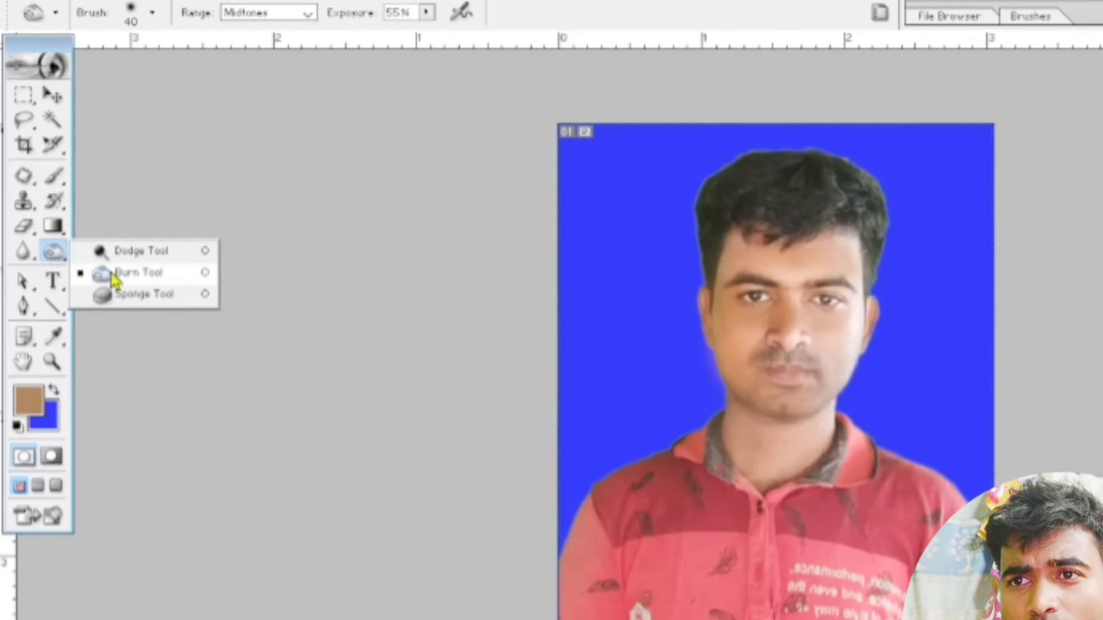
left_click(130, 282)
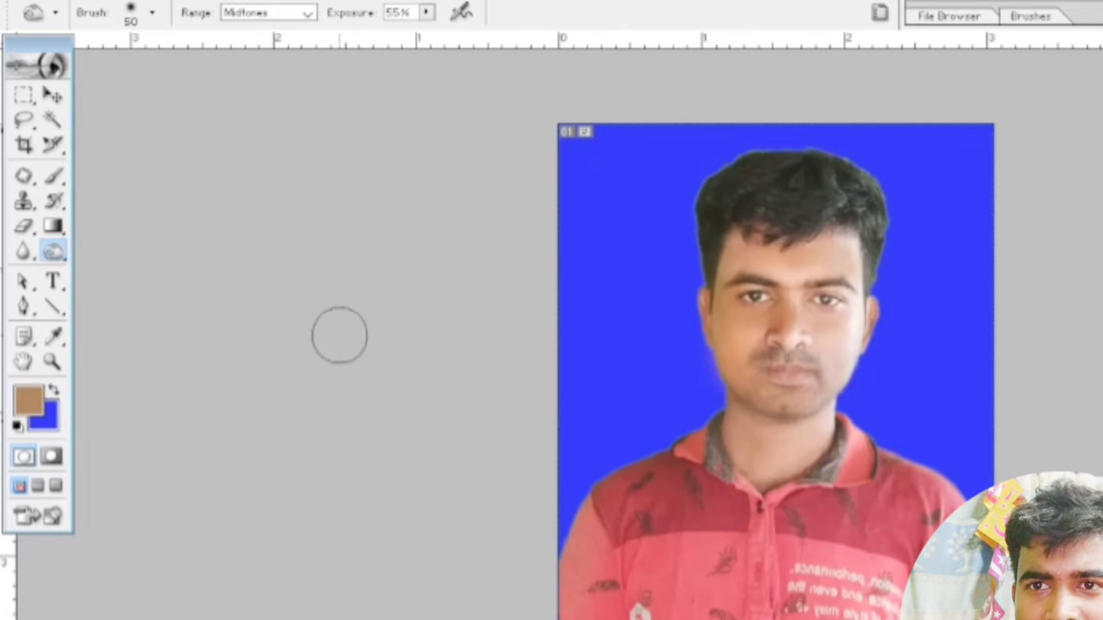
key("bracketright")
key("bracketright")
key("bracketleft")
mouse_move(699, 256)
left_mouse_down()
mouse_move(717, 200)
mouse_move(794, 175)
mouse_move(862, 208)
left_mouse_up()
mouse_move(788, 196)
left_mouse_down()
mouse_move(798, 215)
mouse_move(698, 207)
mouse_move(668, 235)
left_mouse_up()
key("bracketright")
key("bracketright")
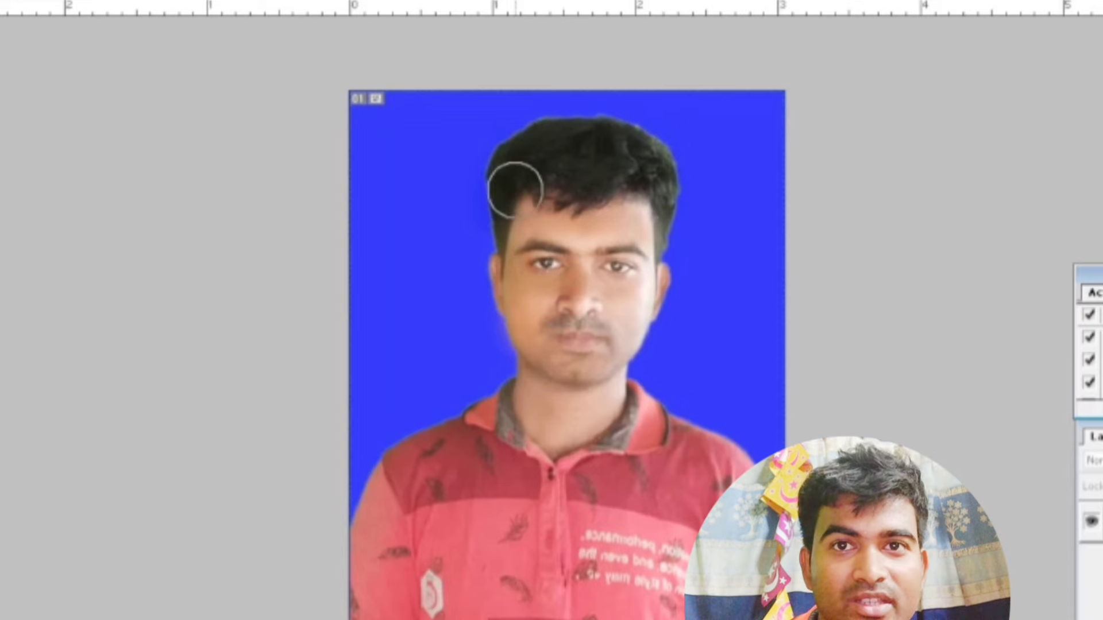
mouse_move(515, 189)
left_mouse_down()
mouse_move(512, 154)
mouse_move(625, 150)
mouse_move(664, 183)
mouse_move(651, 151)
mouse_move(555, 132)
mouse_move(523, 172)
mouse_move(660, 193)
mouse_move(663, 262)
left_mouse_up()
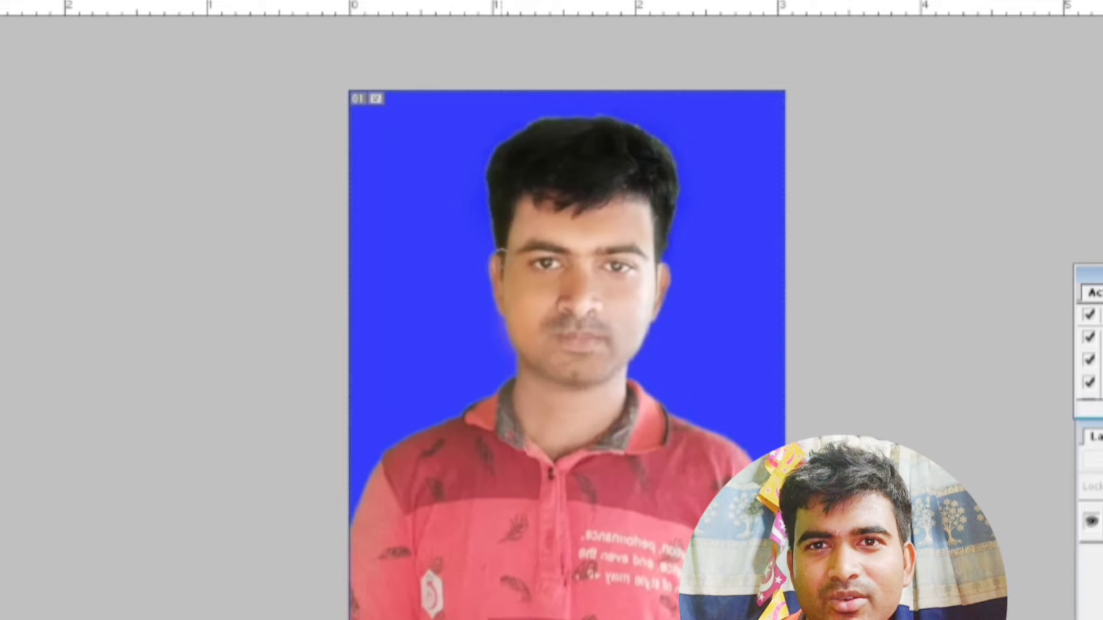
- Darken the man's eyebrows, eyes and moustache with a smaller Burn brush
scroll(545, 293, "up", 2)
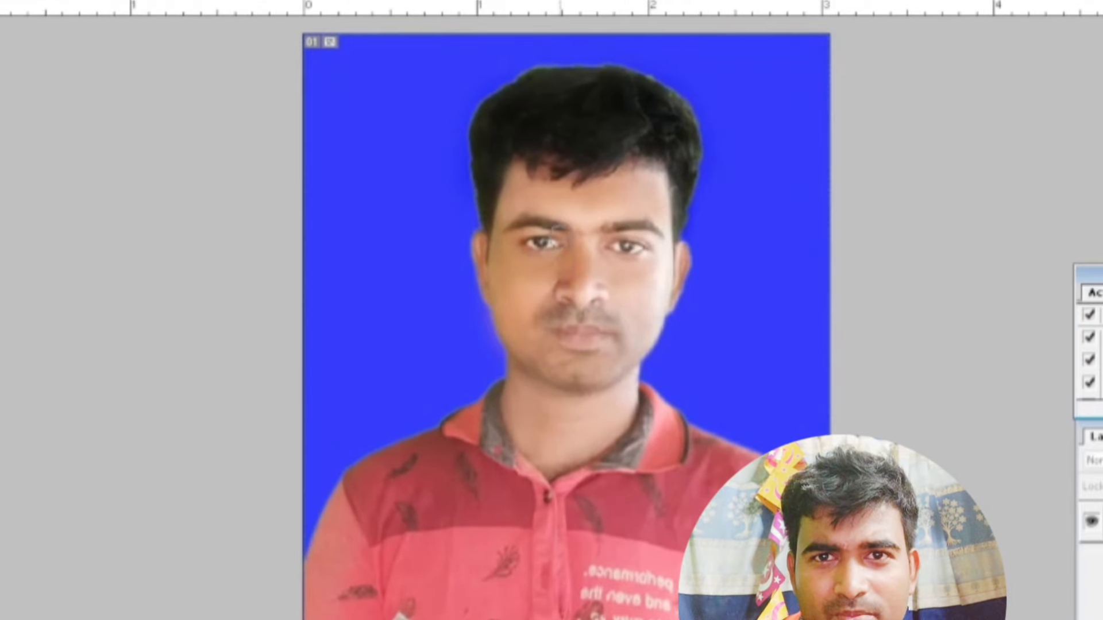
left_click_drag(528, 226, 505, 229)
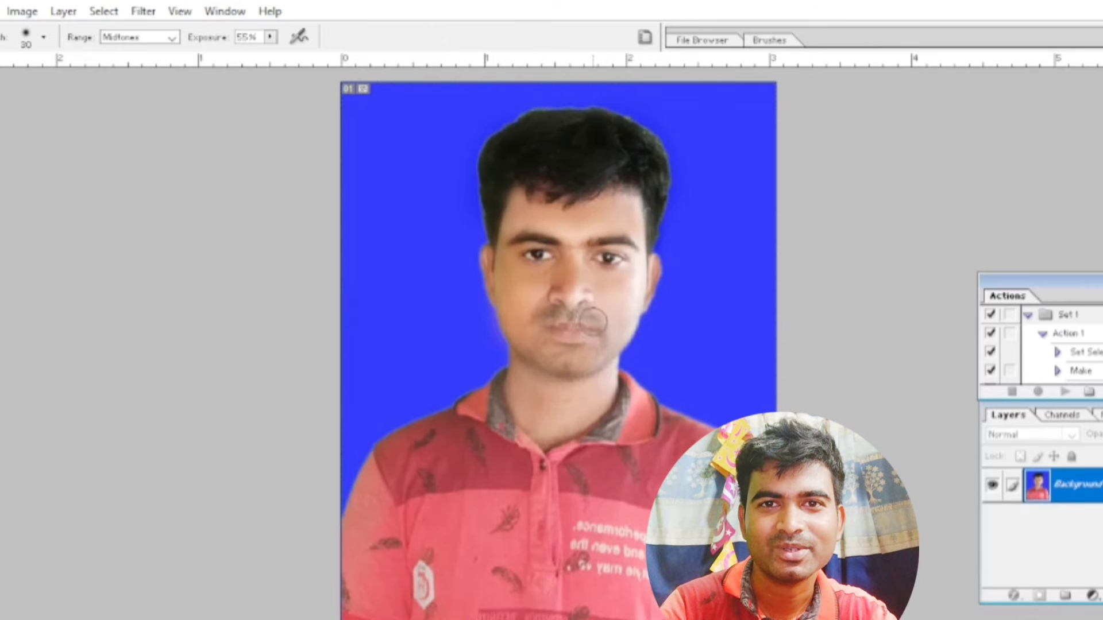
scroll(543, 329, "down", 5)
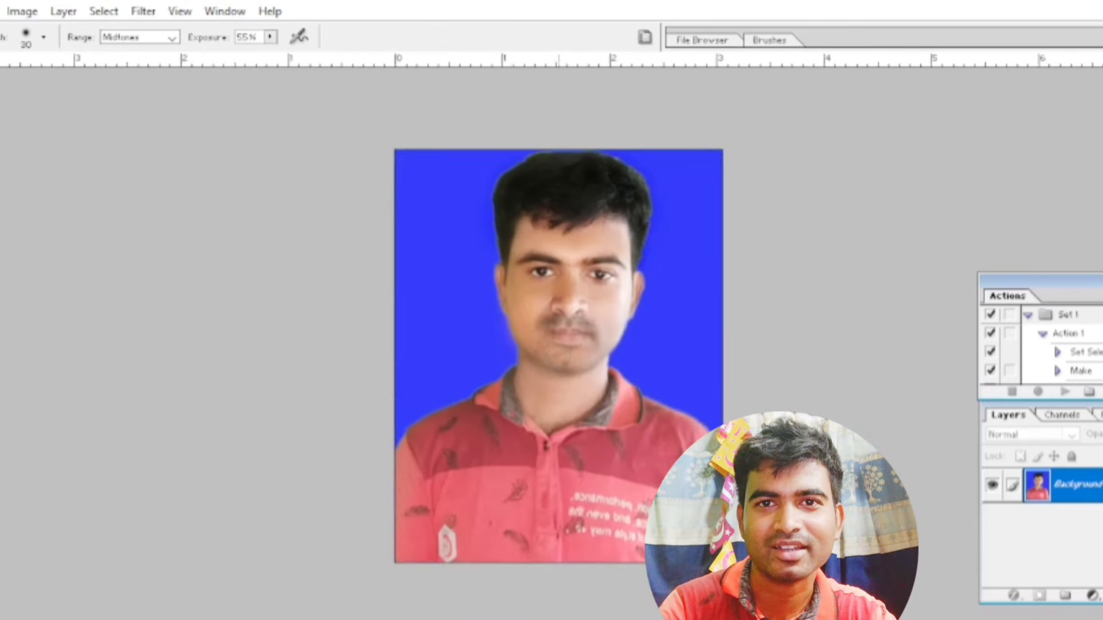
- Deepen the color of the red shirt with the Burn tool at brush size 90
scroll(559, 357, "up", 2)
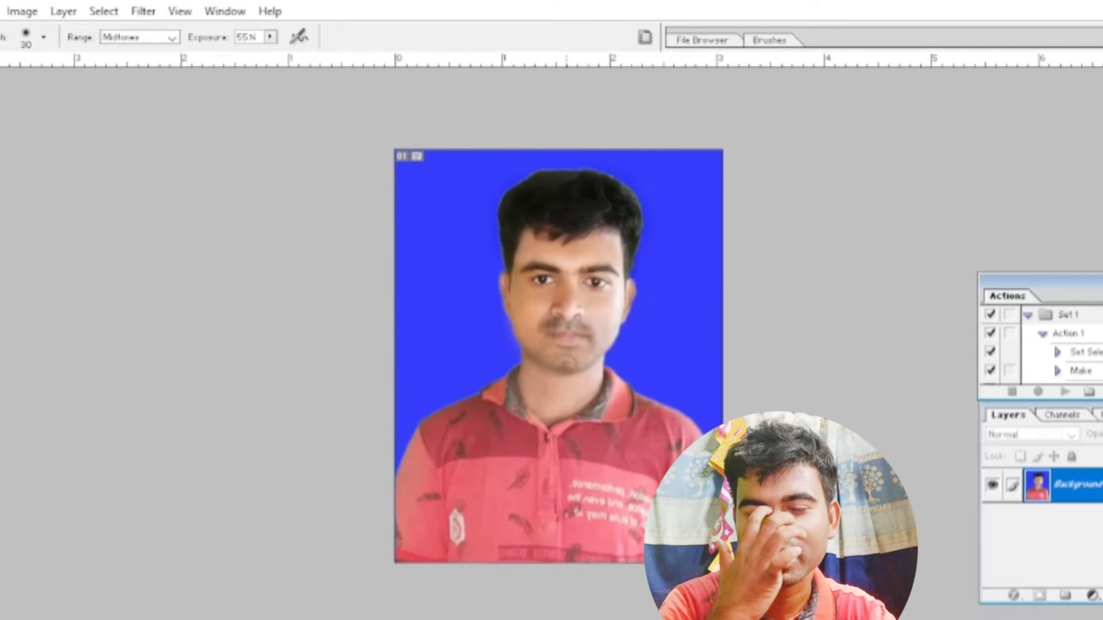
key("bracketright")
mouse_move(490, 411)
left_mouse_down()
mouse_move(424, 525)
mouse_move(430, 543)
mouse_move(486, 482)
mouse_move(612, 457)
mouse_move(648, 428)
mouse_move(497, 534)
mouse_move(427, 540)
mouse_move(410, 560)
mouse_move(437, 430)
mouse_move(590, 451)
left_mouse_up()
scroll(632, 443, "down", 2)
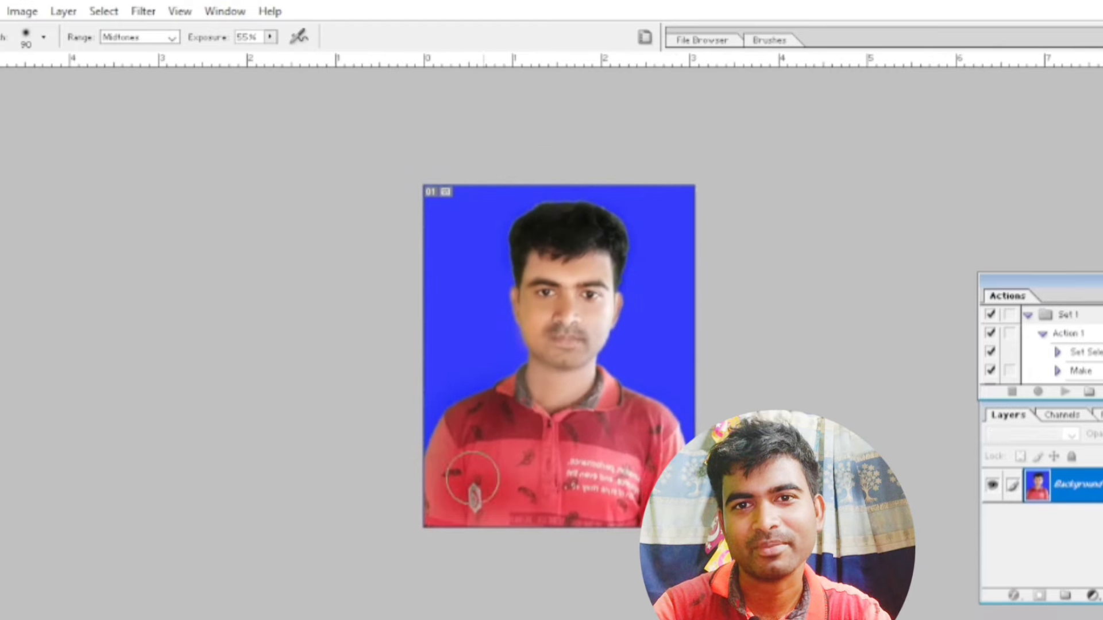
- Examine the retouched hair, face and shirt of the portrait at several magnifications
scroll(466, 464, "down", 1)
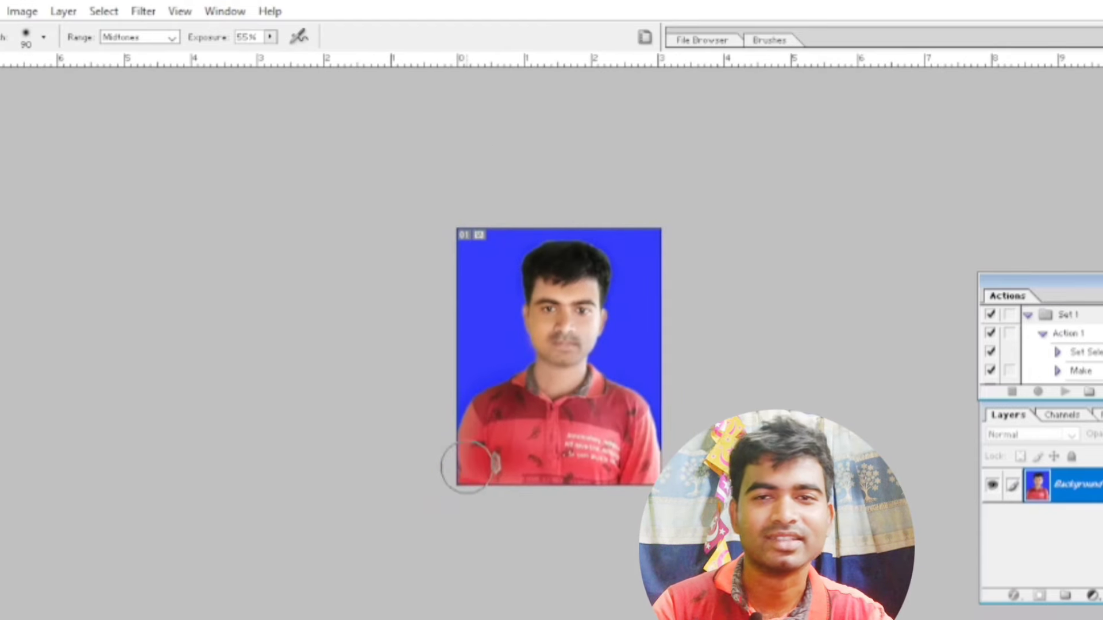
scroll(467, 465, "up", 2)
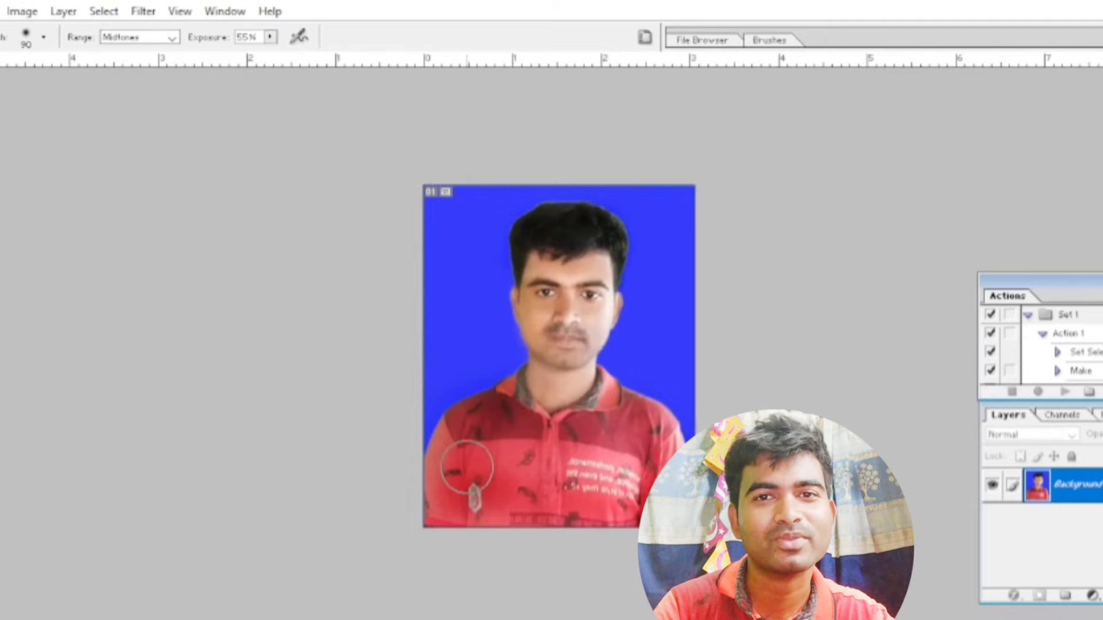
scroll(466, 466, "up", 1)
scroll(467, 467, "down", 1)
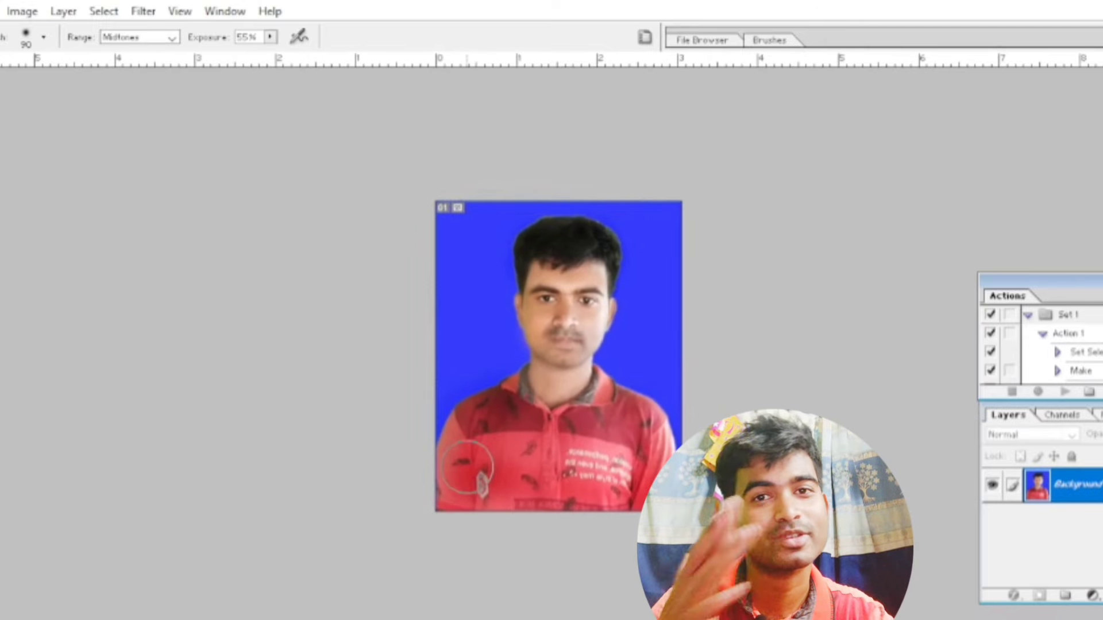
scroll(467, 467, "up", 3)
scroll(467, 467, "down", 2)
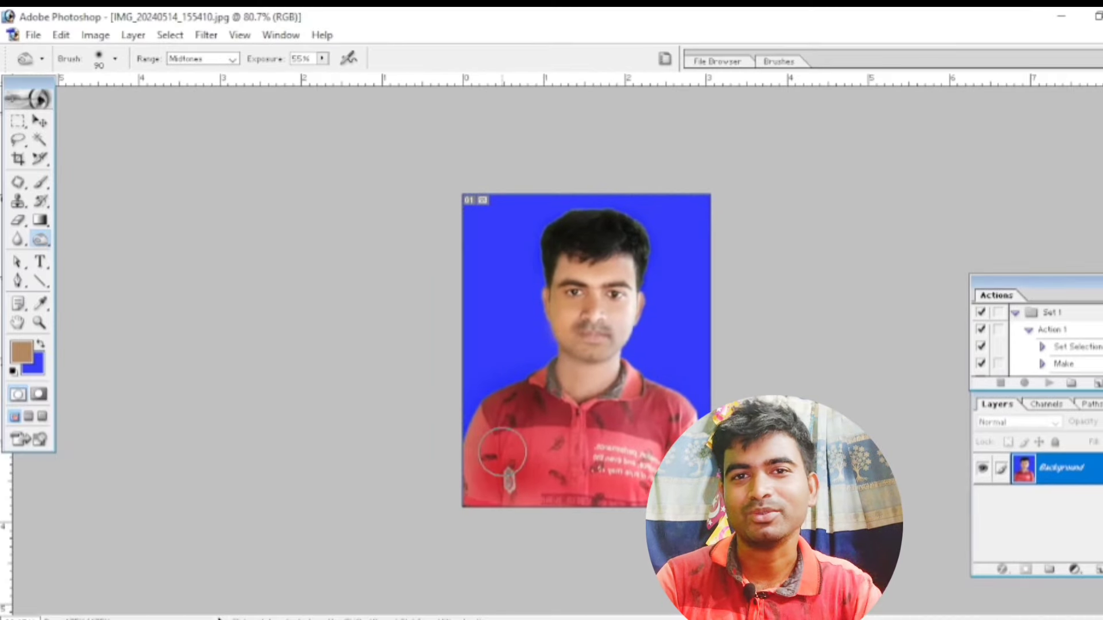
scroll(503, 452, "up", 1)
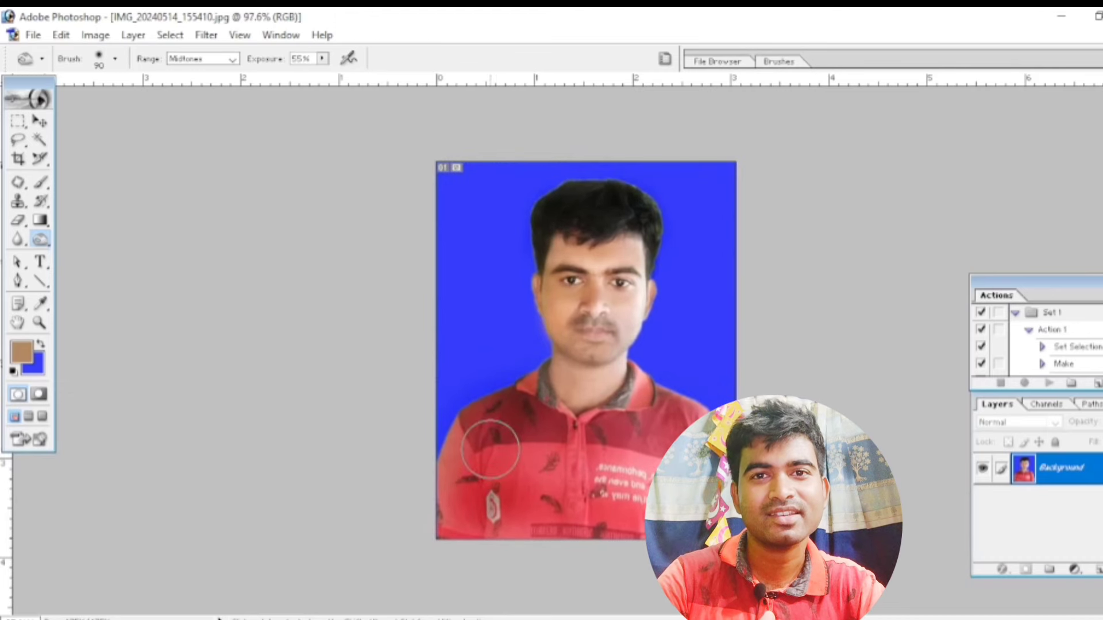
scroll(470, 446, "down", 1)
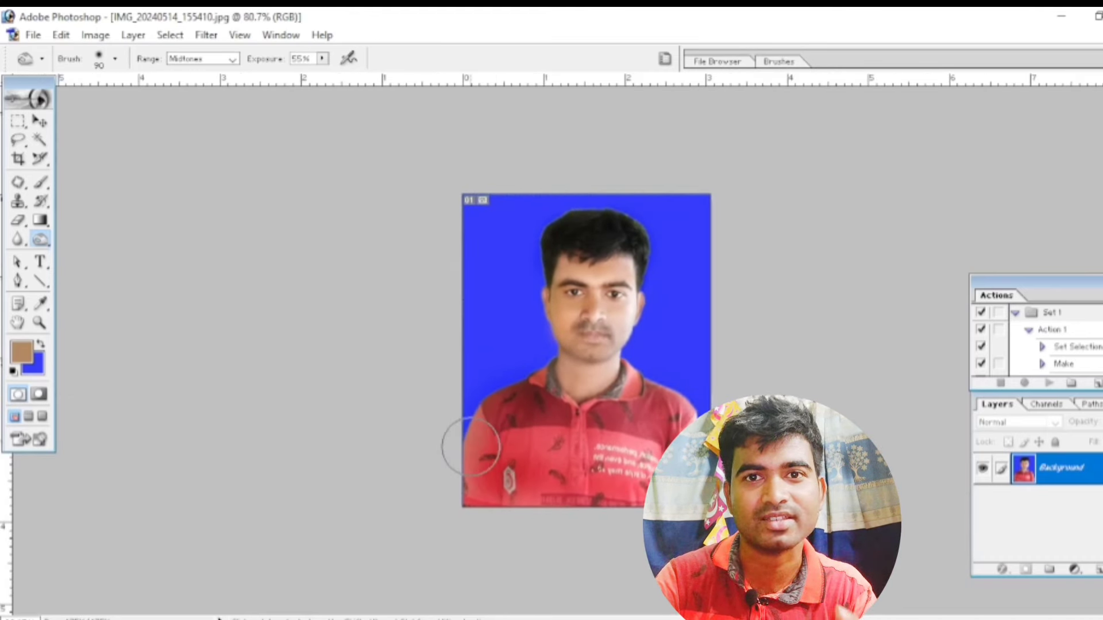
scroll(545, 456, "up", 1)
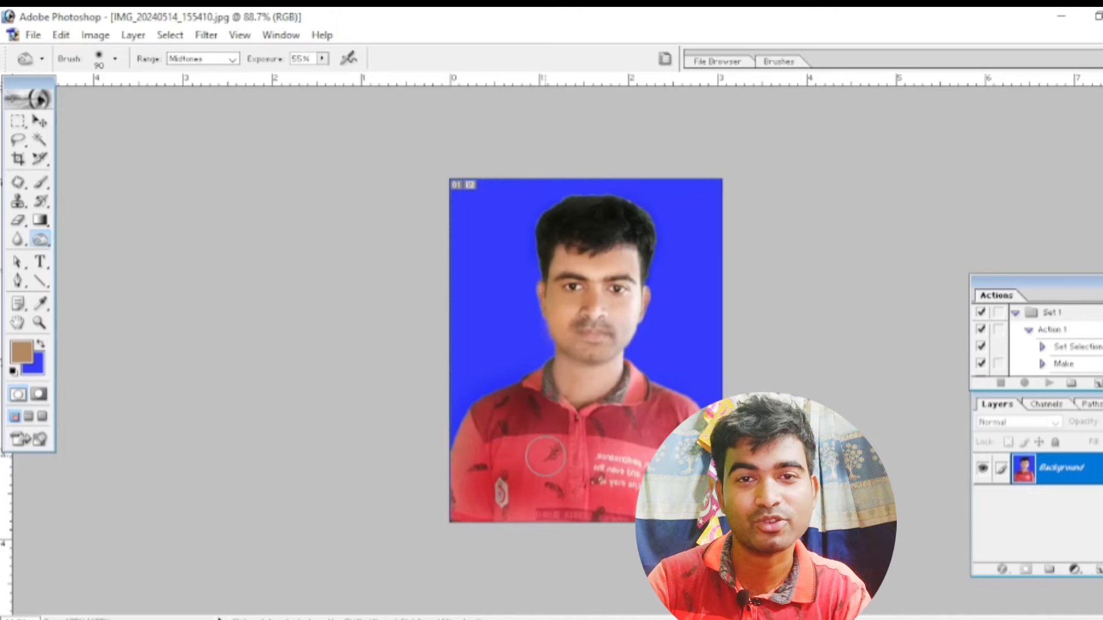
key("ctrl+minus")
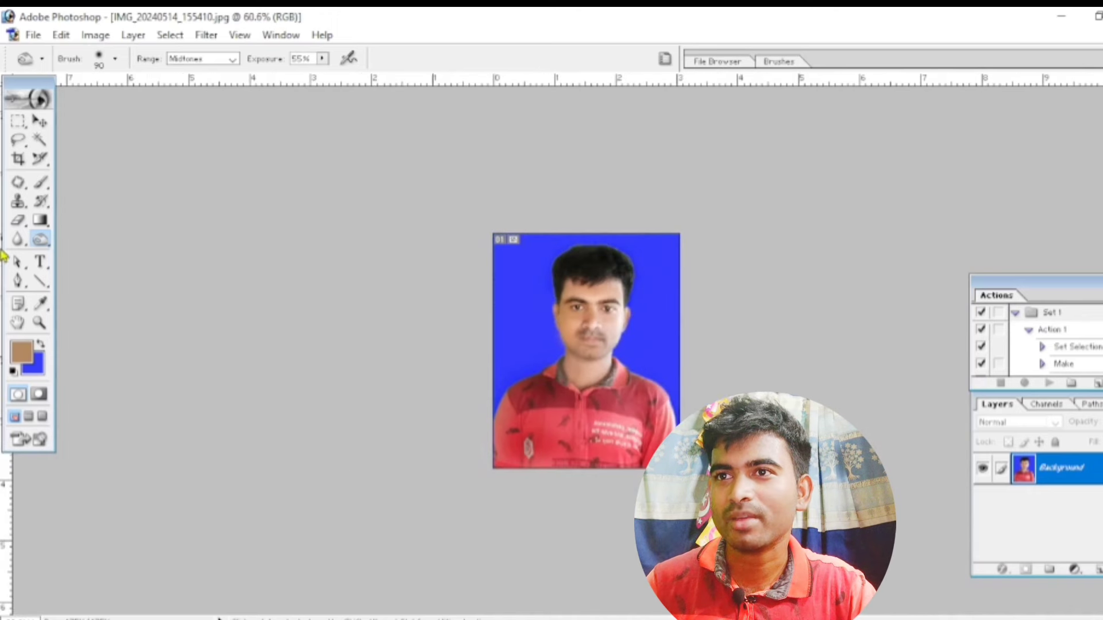
- Raise the photo's overall saturation to +28 with Hue/Saturation
left_click(43, 126)
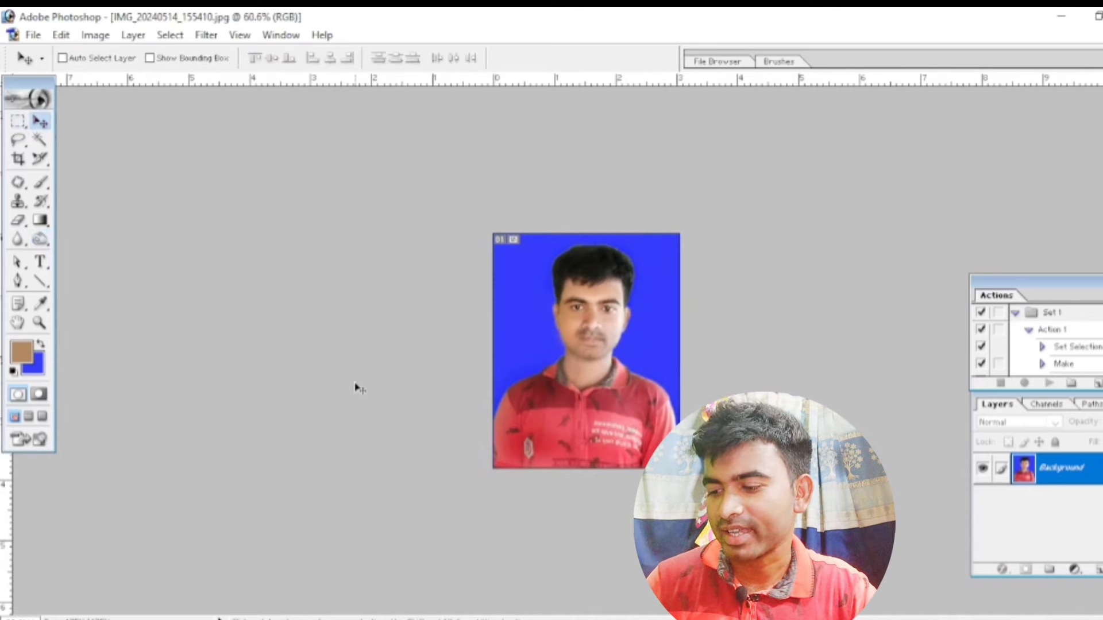
key("i")
key("ctrl+u")
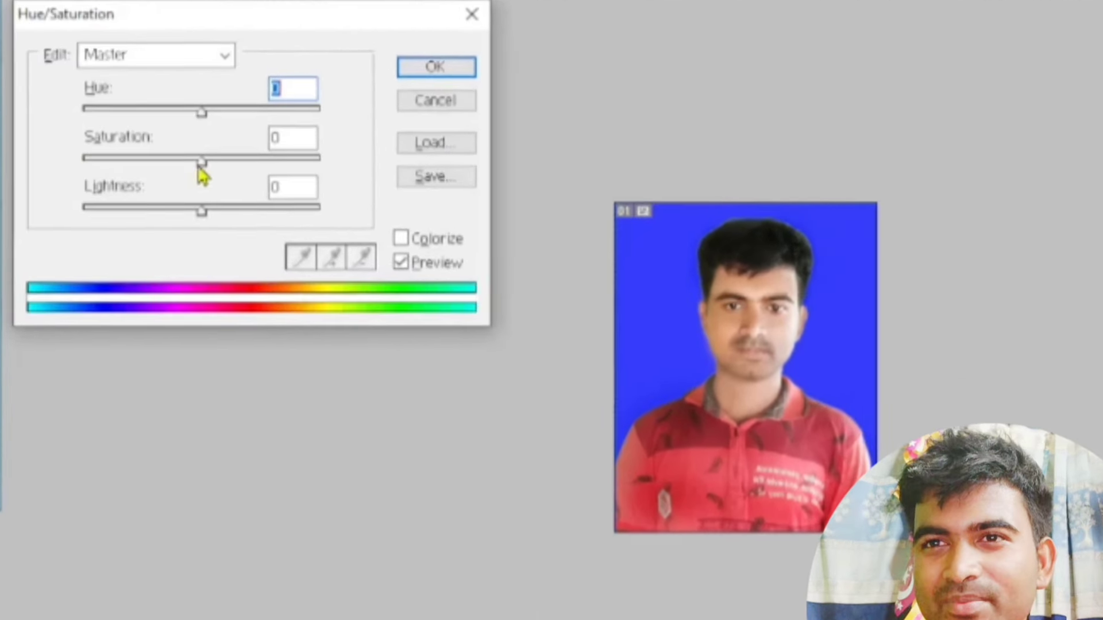
left_click_drag(199, 205, 222, 214)
left_click_drag(238, 160, 241, 162)
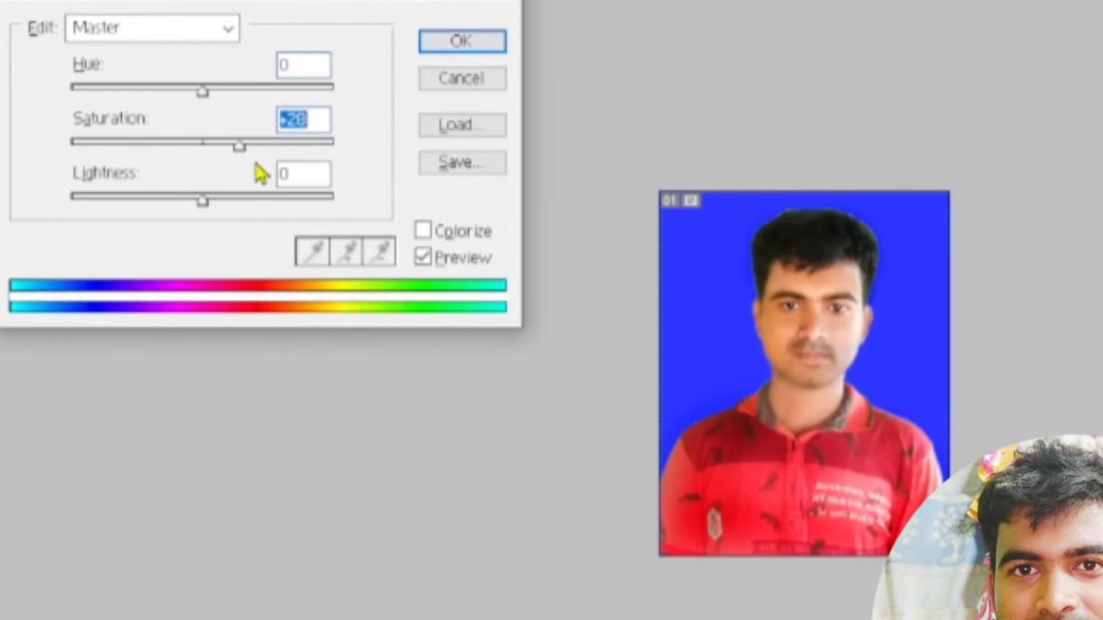
left_click(451, 44)
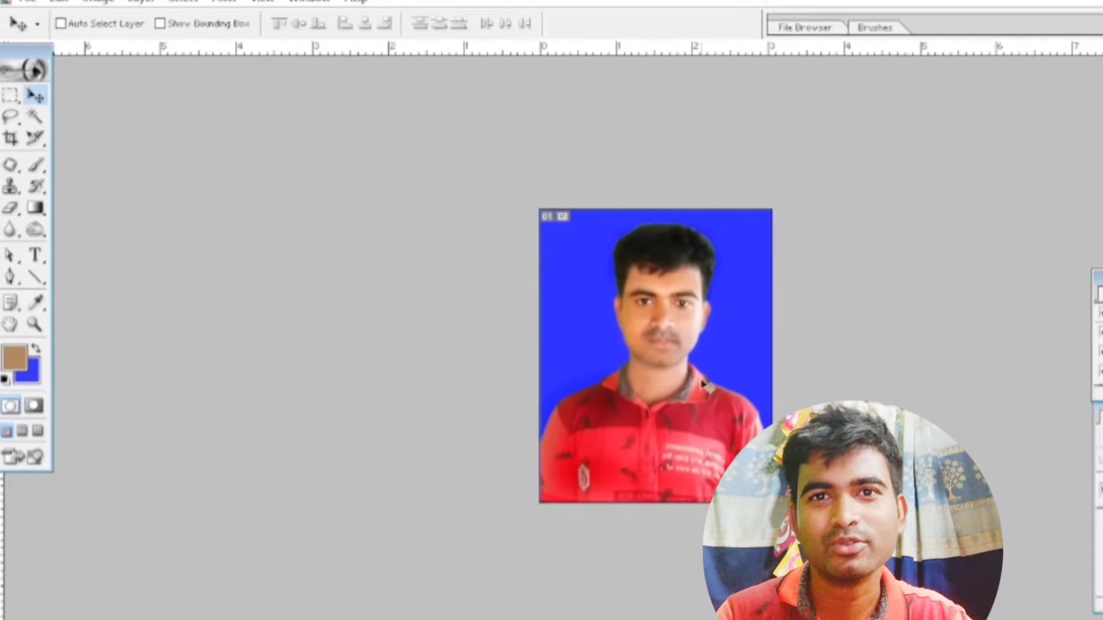
- Outline the entire photo with a 3 px black stroke centered on its edge, and clear the selection
scroll(625, 379, "down", 1)
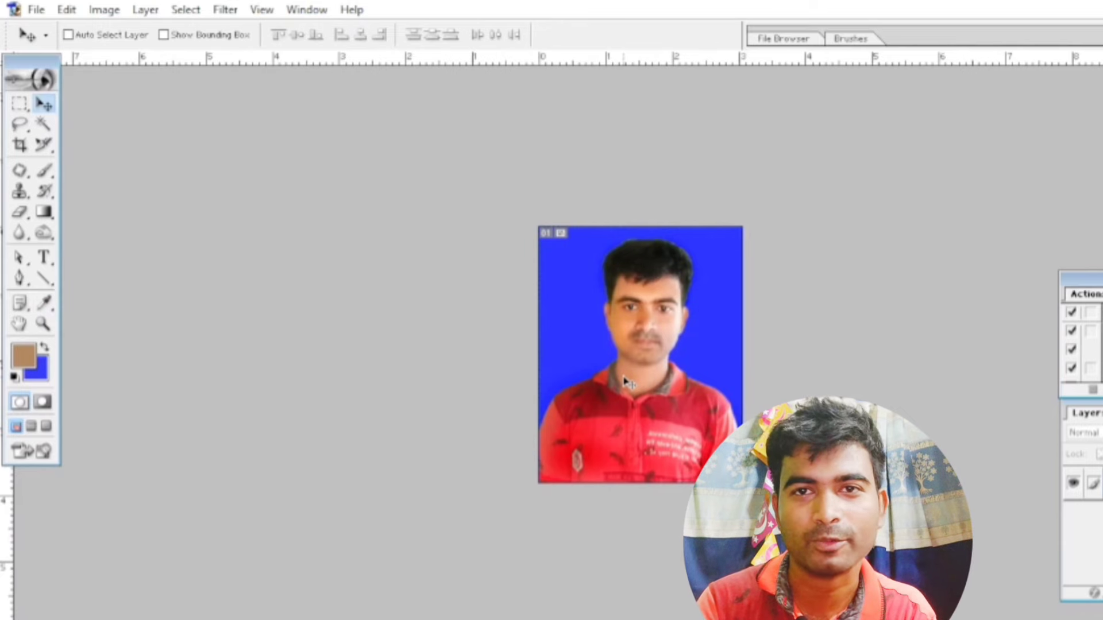
scroll(625, 379, "down", 2)
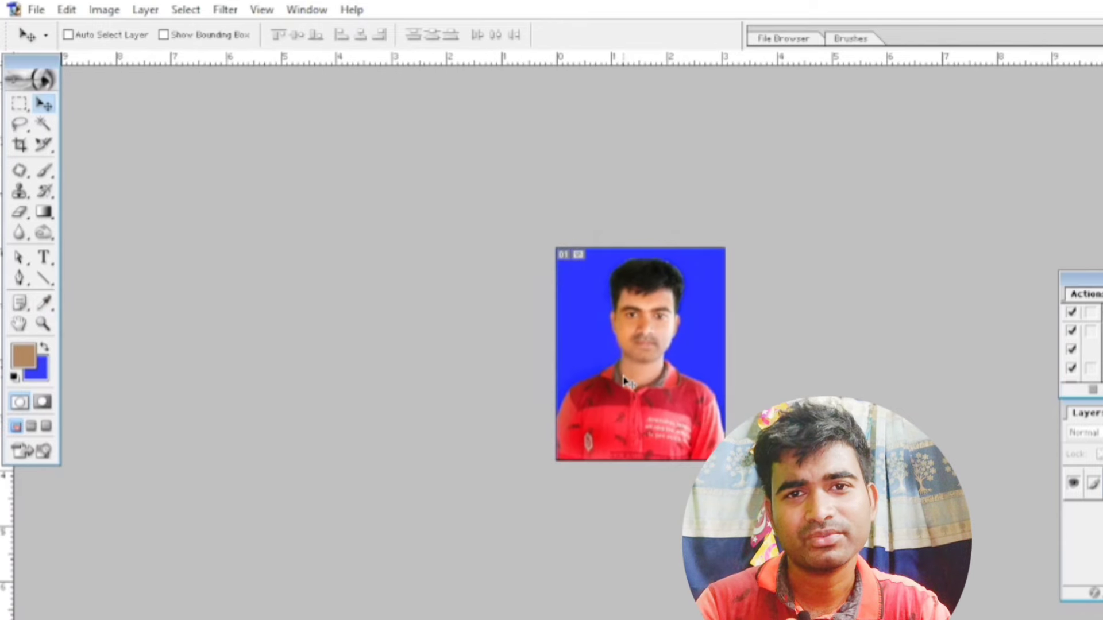
scroll(624, 379, "up", 1)
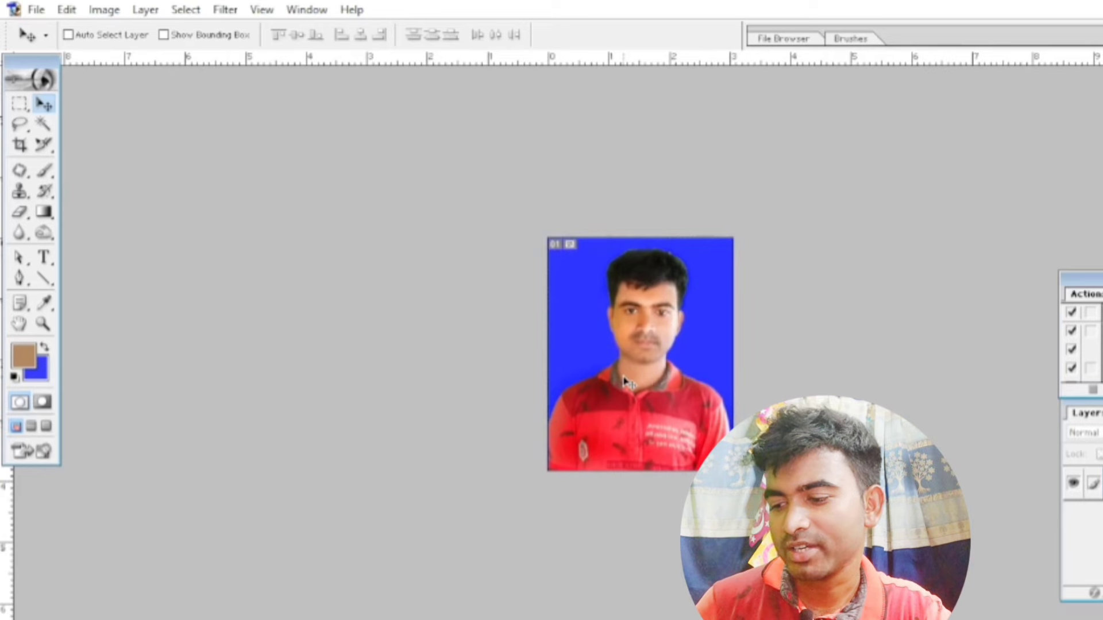
key("ctrl+a")
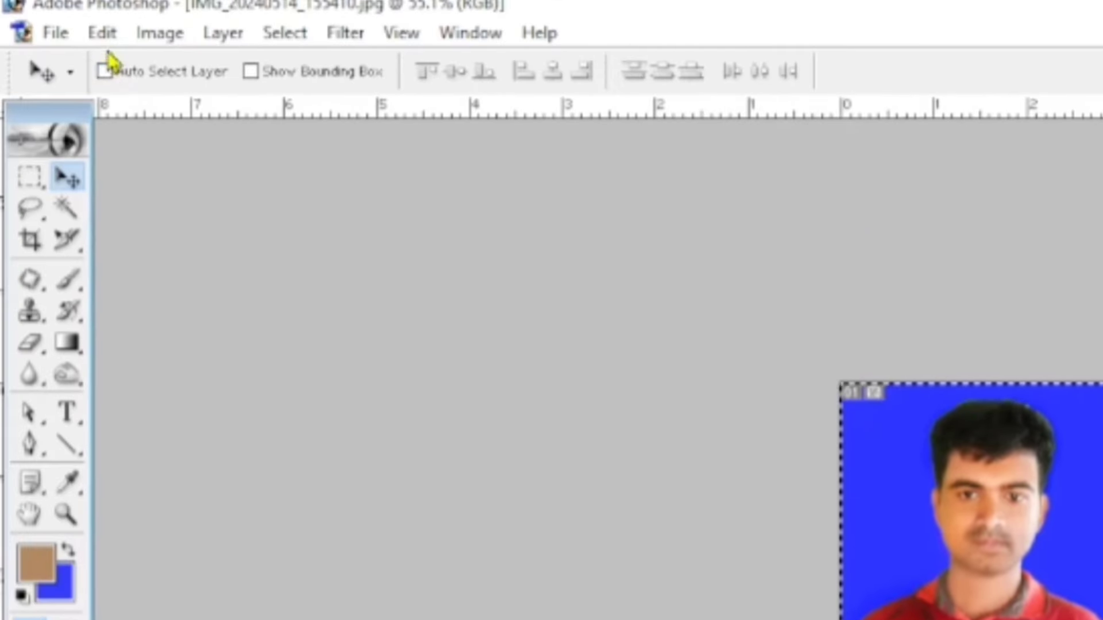
left_click(103, 44)
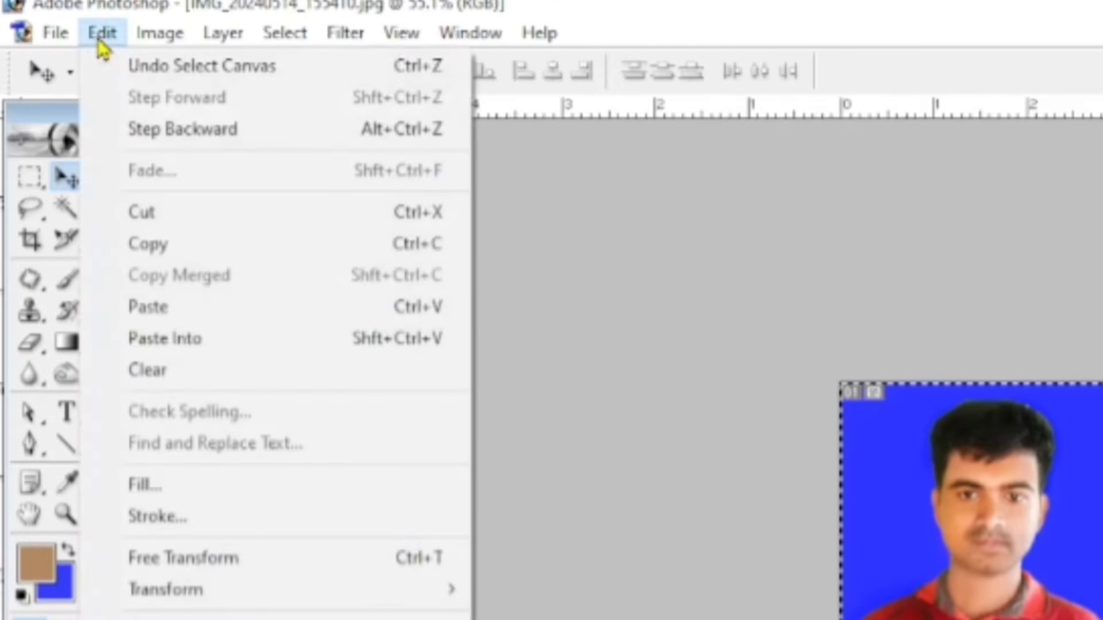
left_click(189, 522)
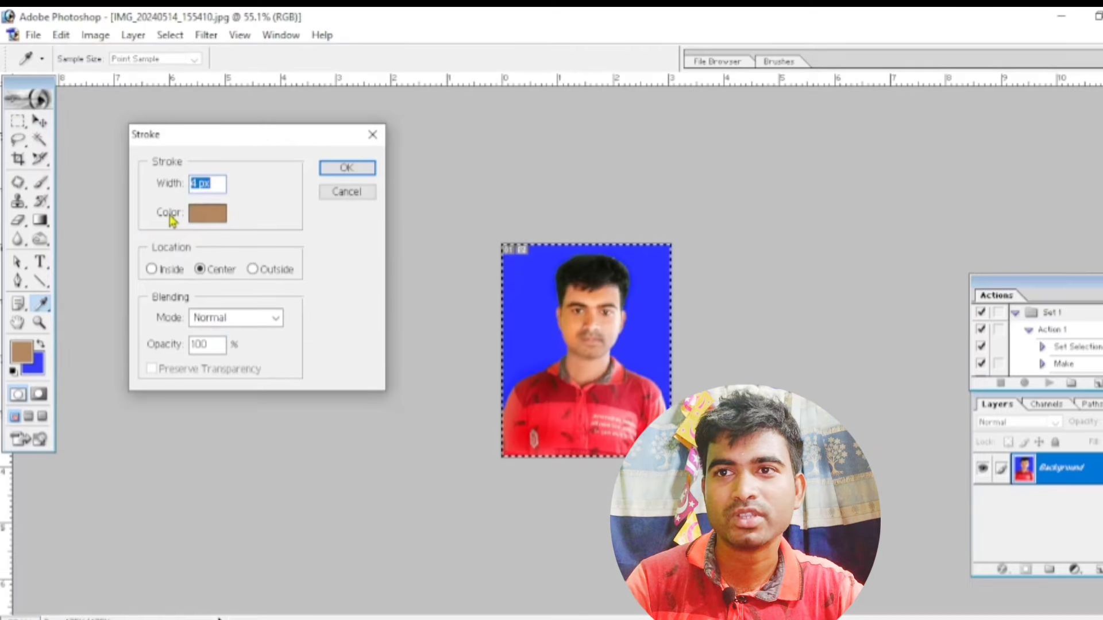
left_click(206, 214)
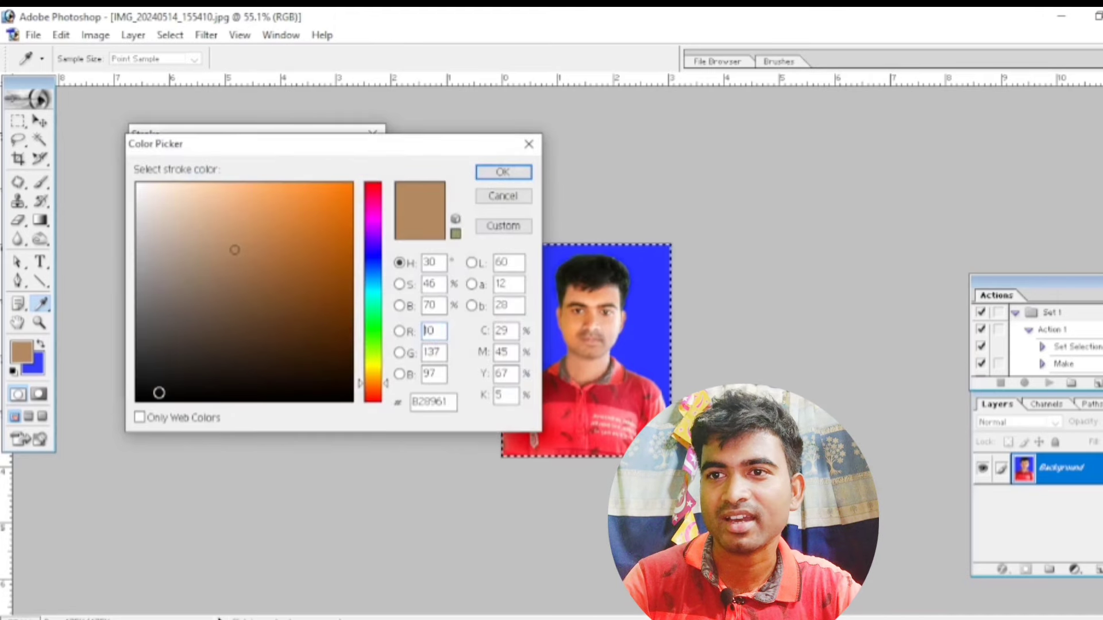
left_click(159, 393)
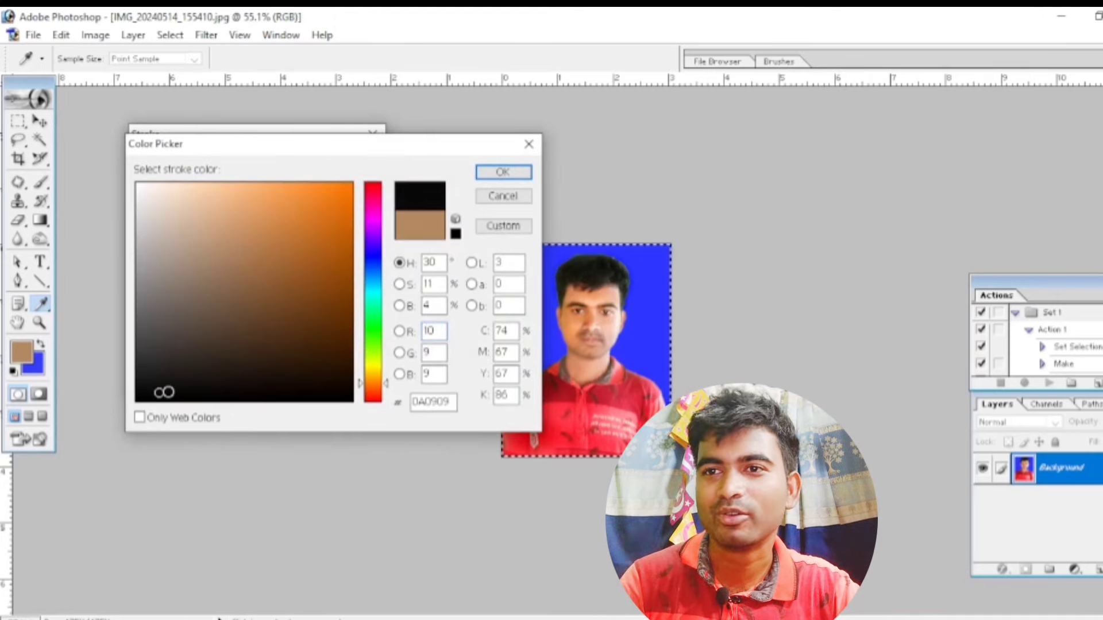
left_click(501, 173)
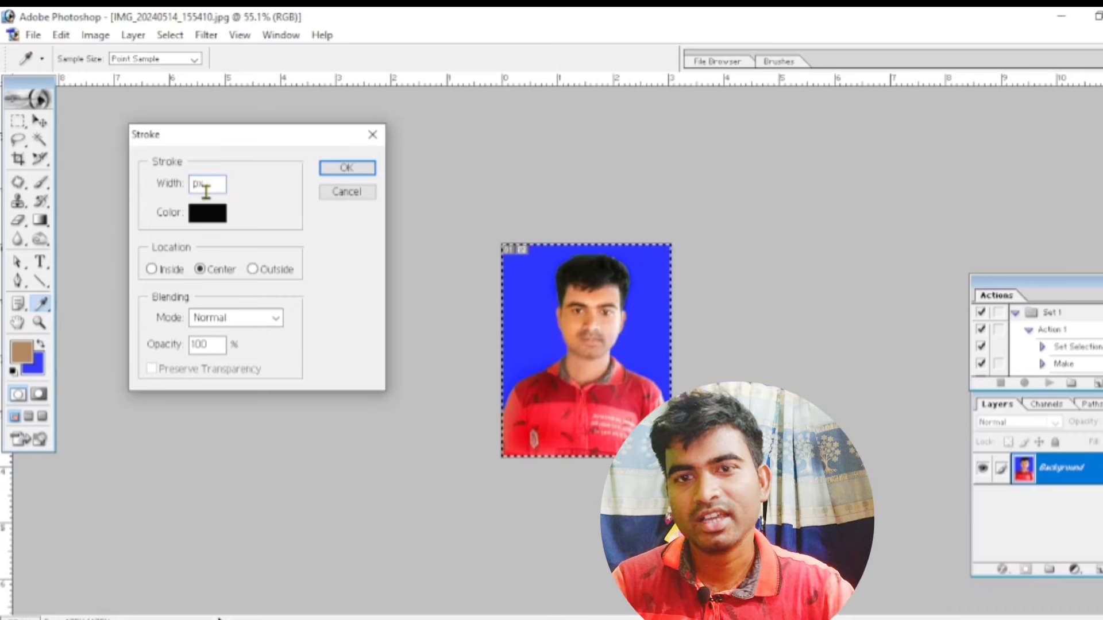
type("3")
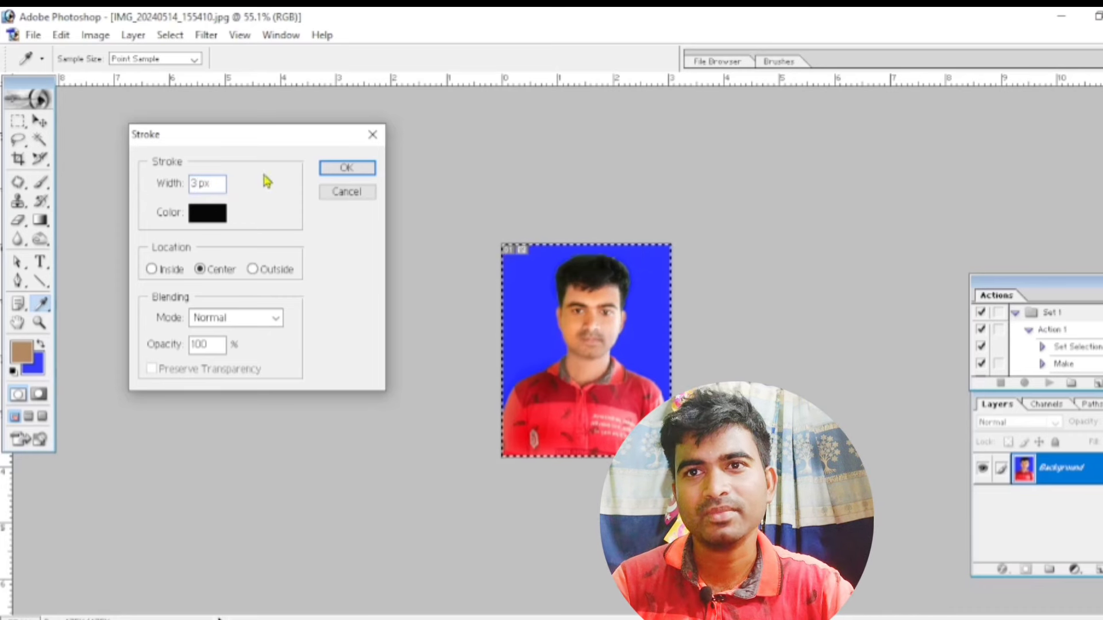
left_click(346, 168)
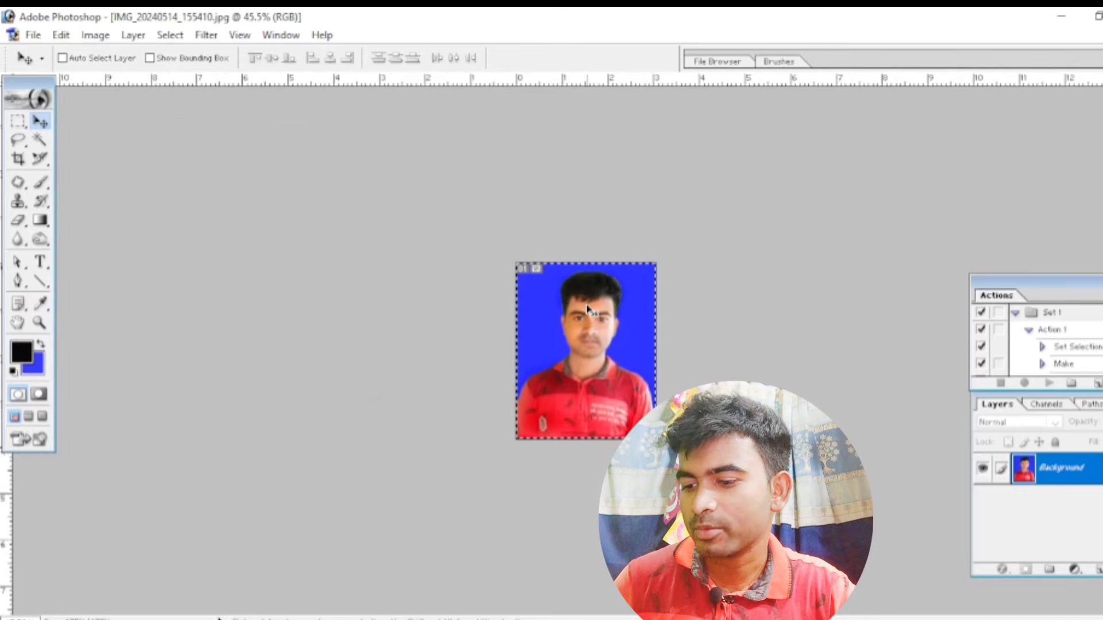
key("ctrl+d")
- Create a blank white document from the 4 x 6 preset at 300 pixels/inch in RGB Color
scroll(590, 313, "down", 2)
scroll(650, 345, "up", 6)
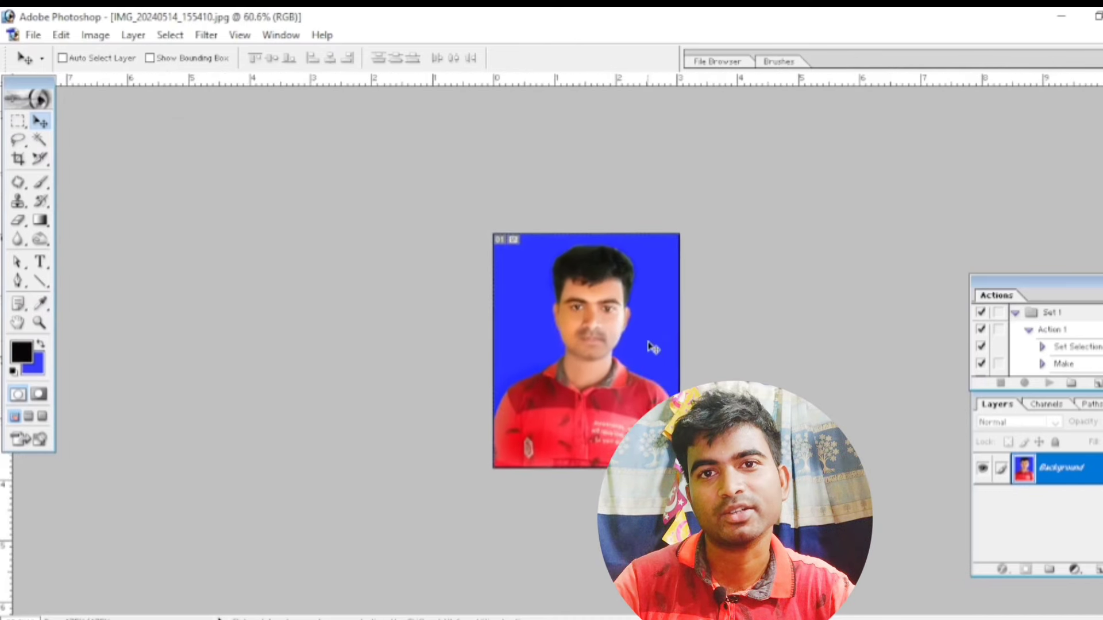
scroll(586, 350, "up", 2)
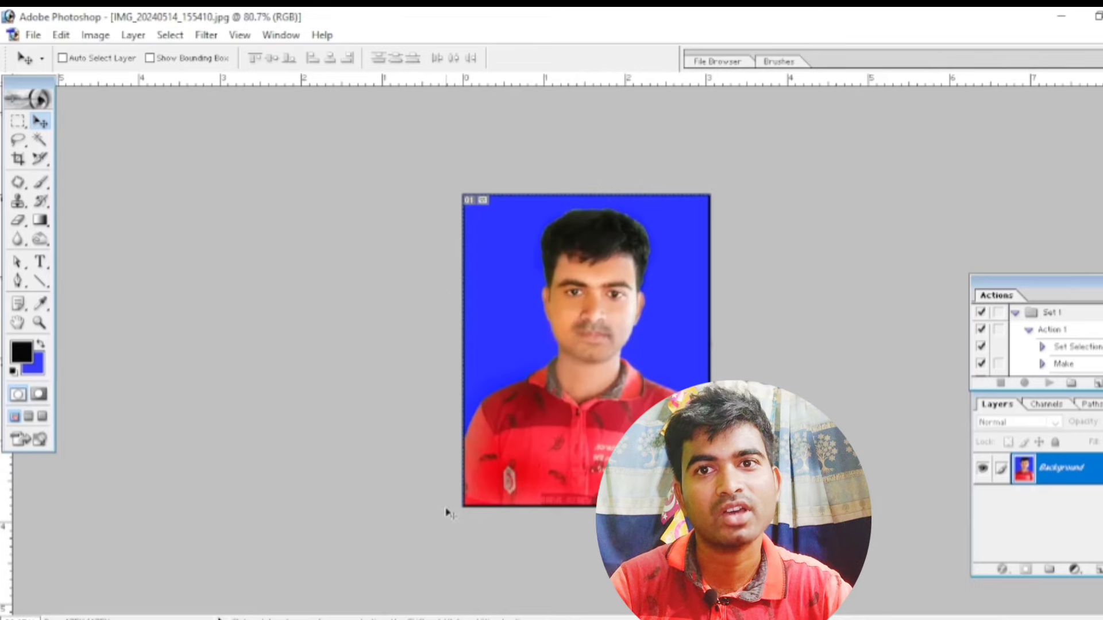
scroll(763, 357, "down", 4)
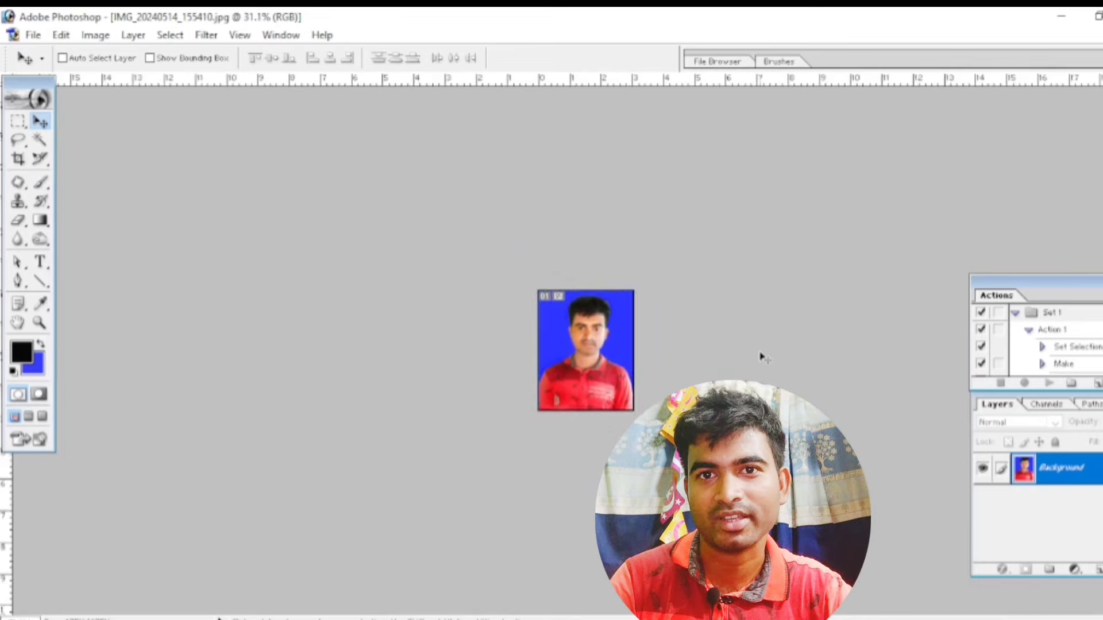
scroll(763, 358, "up", 1)
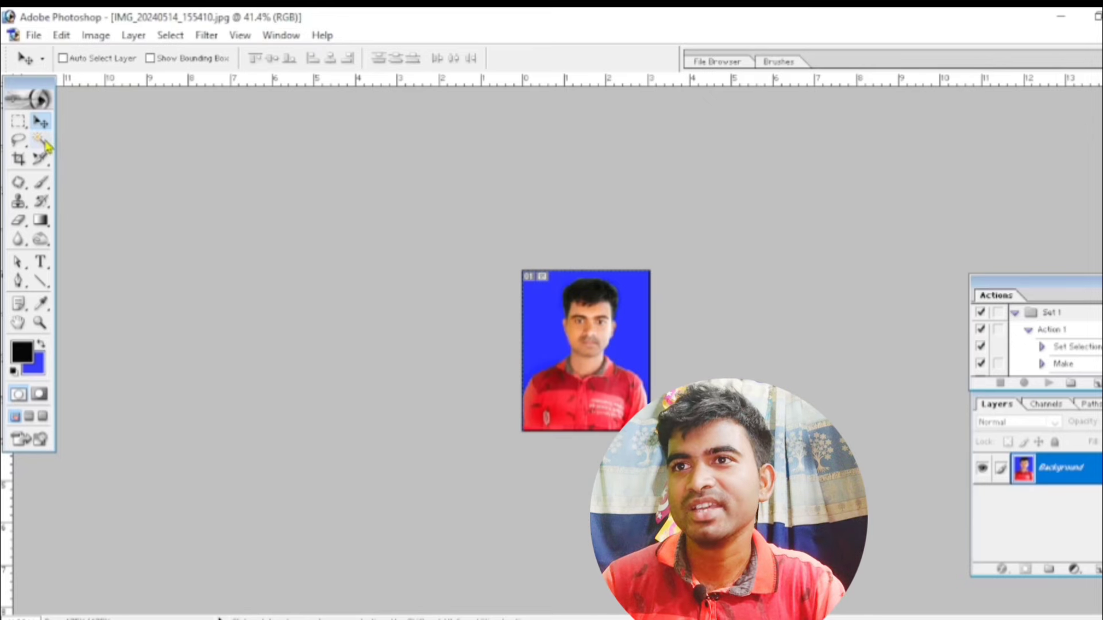
left_click(33, 35)
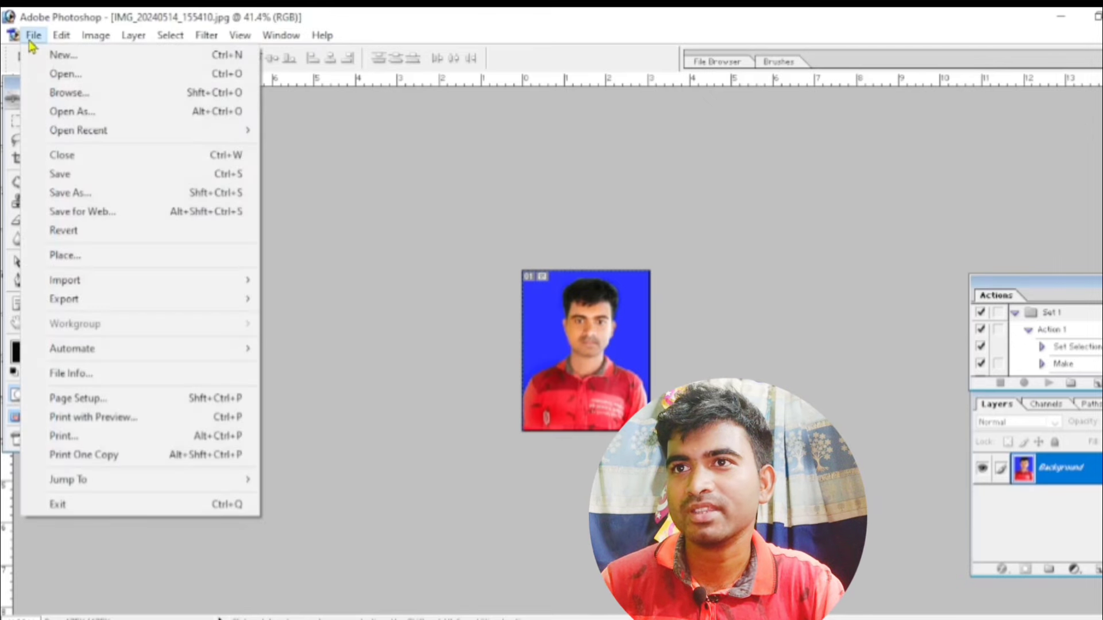
left_click(75, 57)
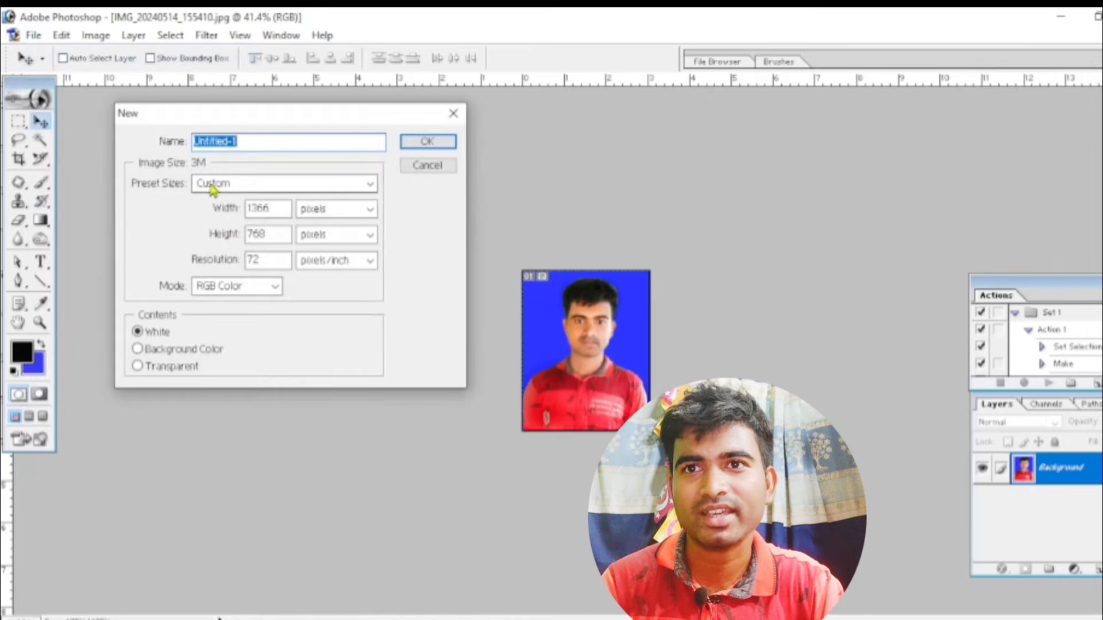
left_click(239, 185)
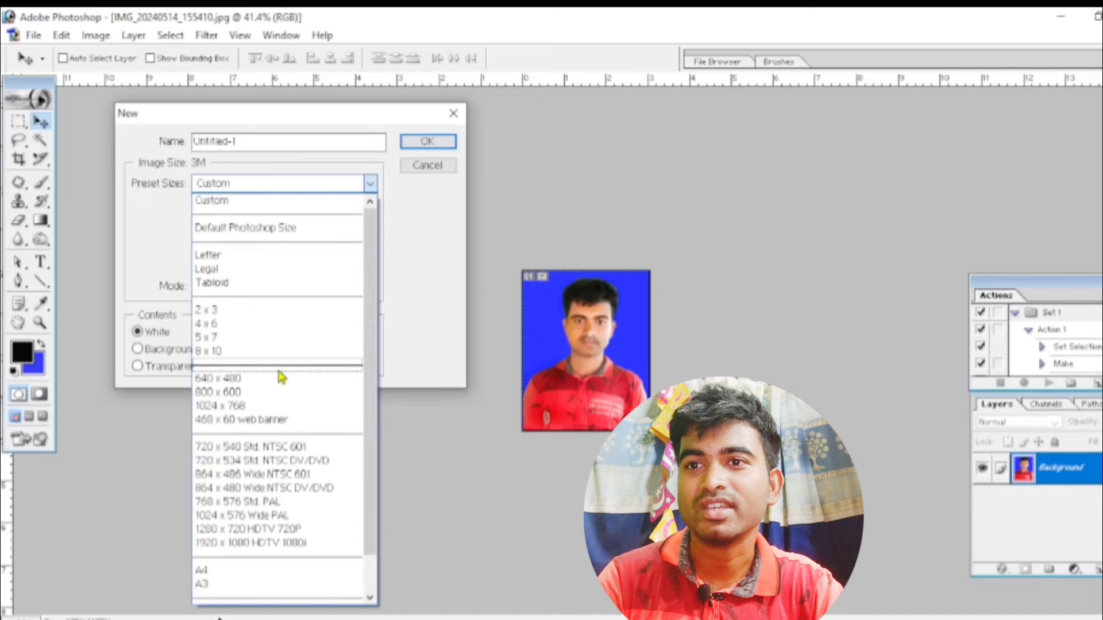
left_click(246, 325)
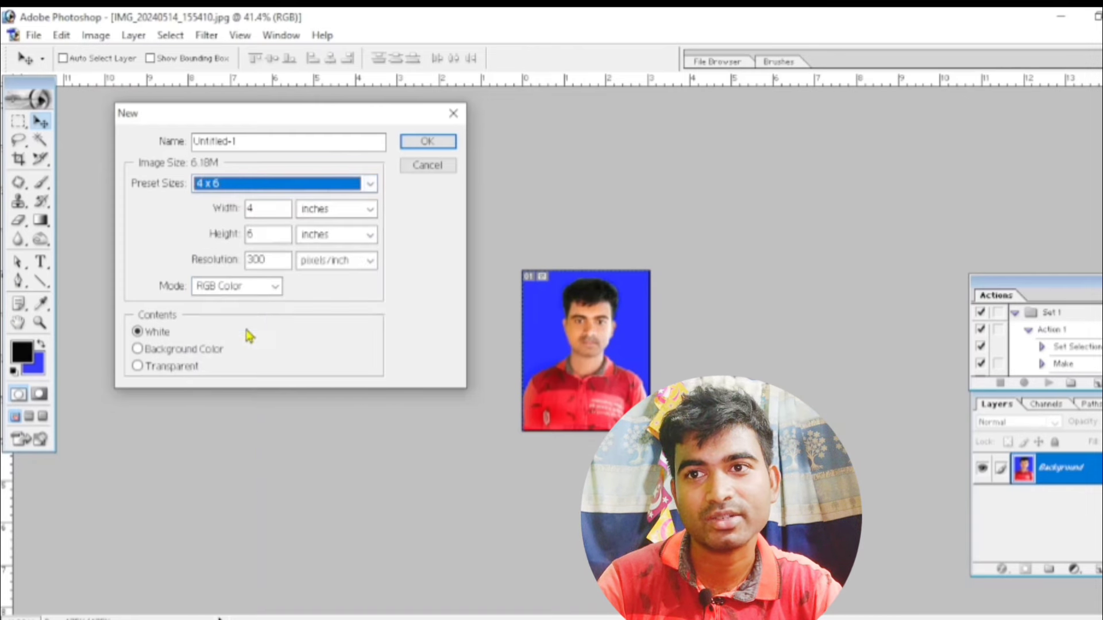
left_click(428, 142)
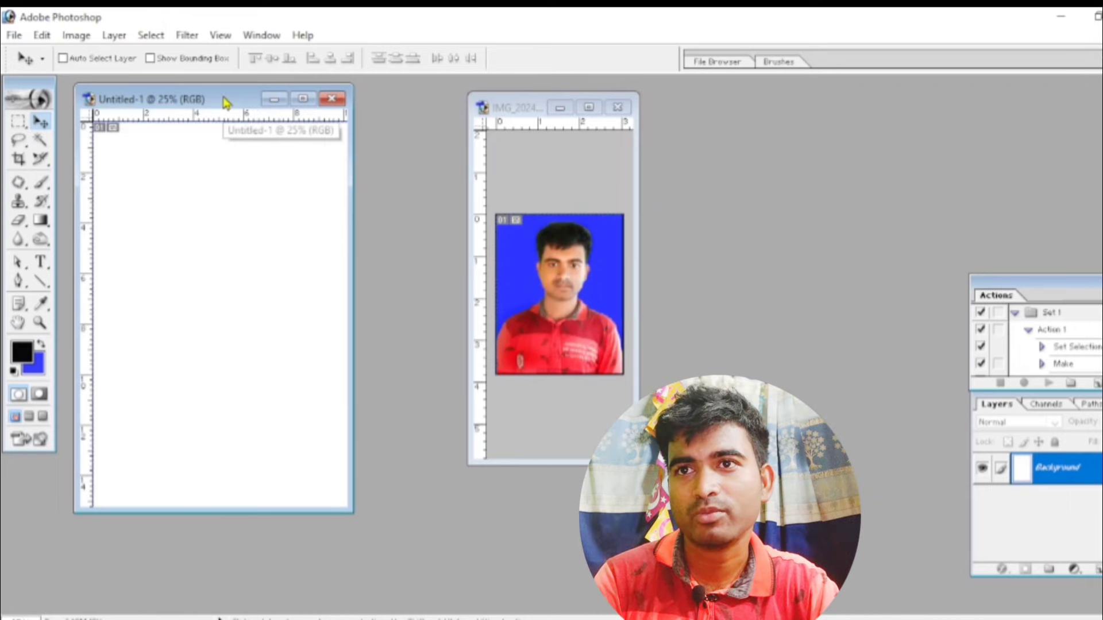
- Arrange the two document windows side by side and copy the bordered photo into the blank 4 x 6 document
left_click_drag(226, 103, 808, 115)
left_click(556, 109)
left_click_drag(556, 110, 358, 91)
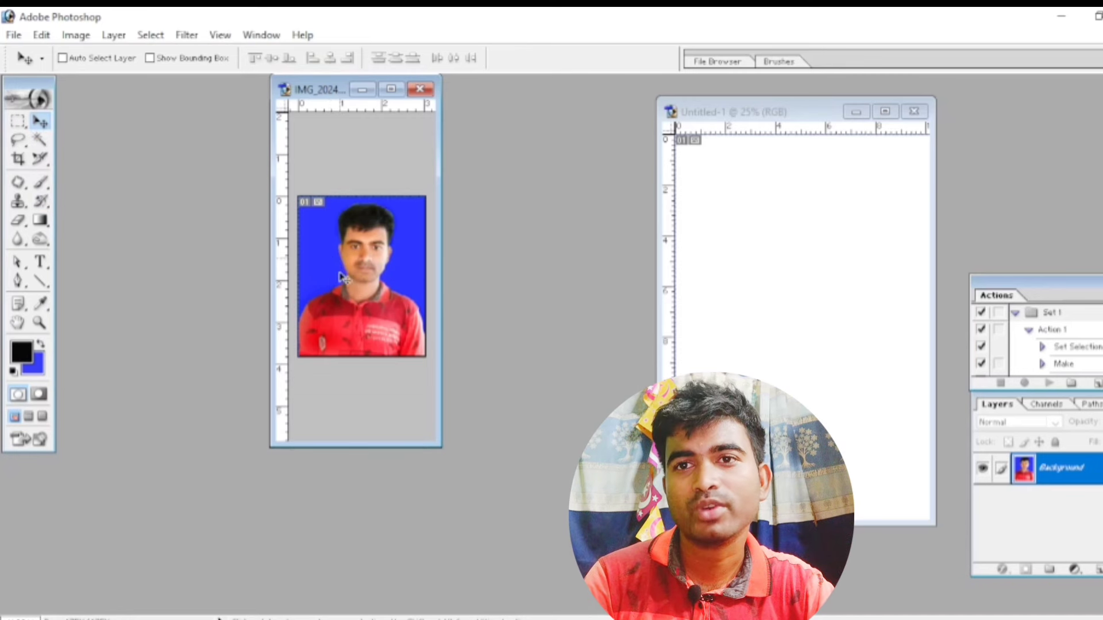
left_click_drag(343, 278, 763, 235)
left_click(336, 332)
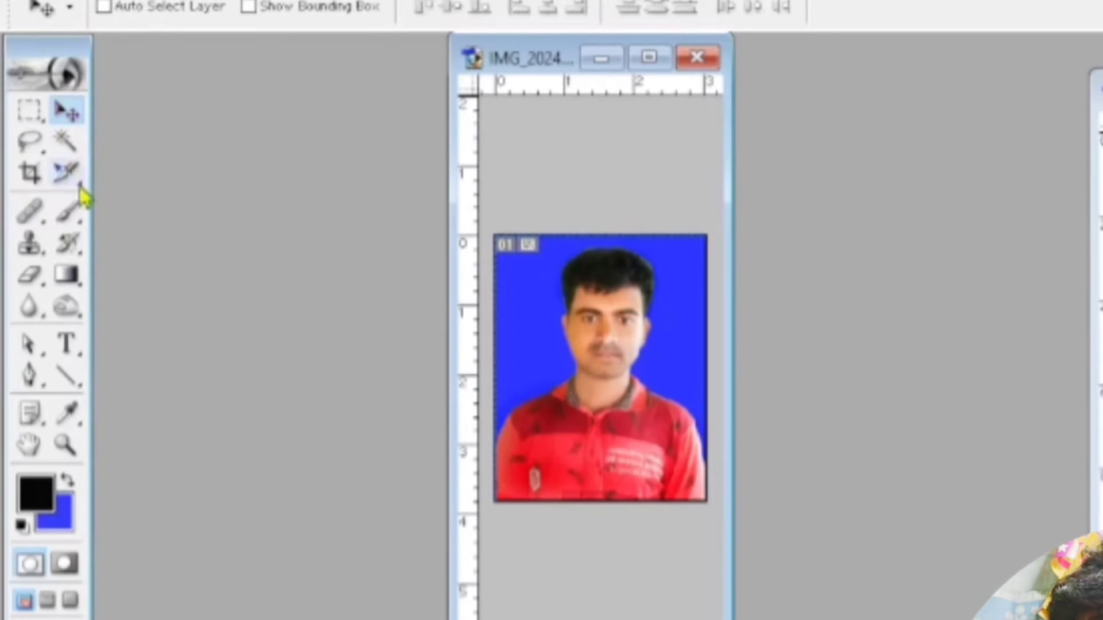
- Try a 45% opacity gradient across the source portrait, undo it and switch back to the Move tool
right_click(70, 275)
left_click(296, 432)
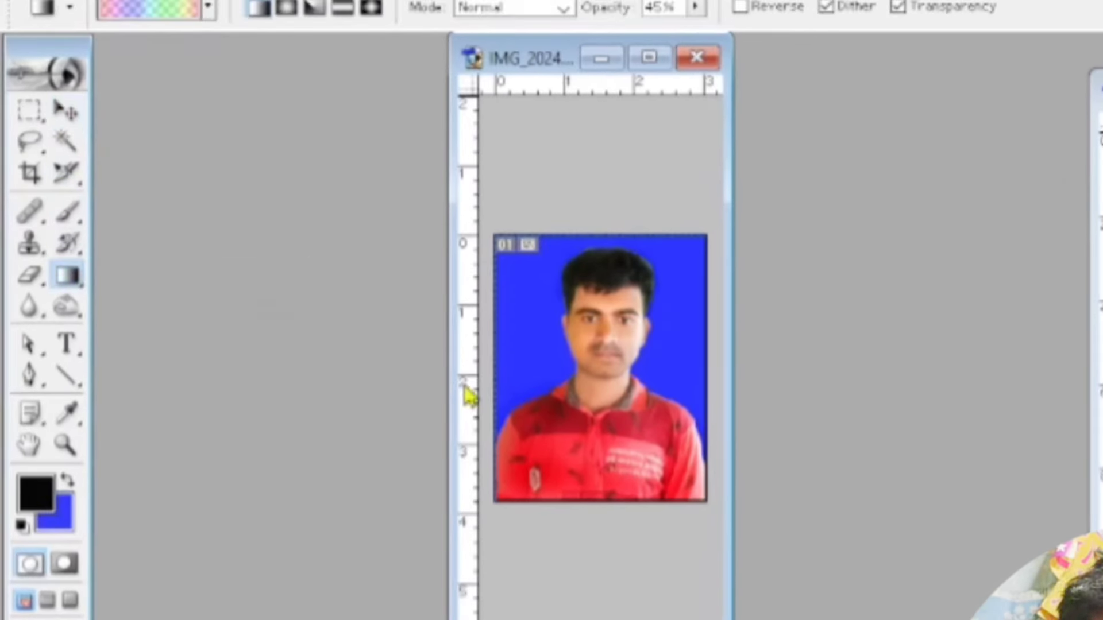
left_click_drag(529, 374, 700, 391)
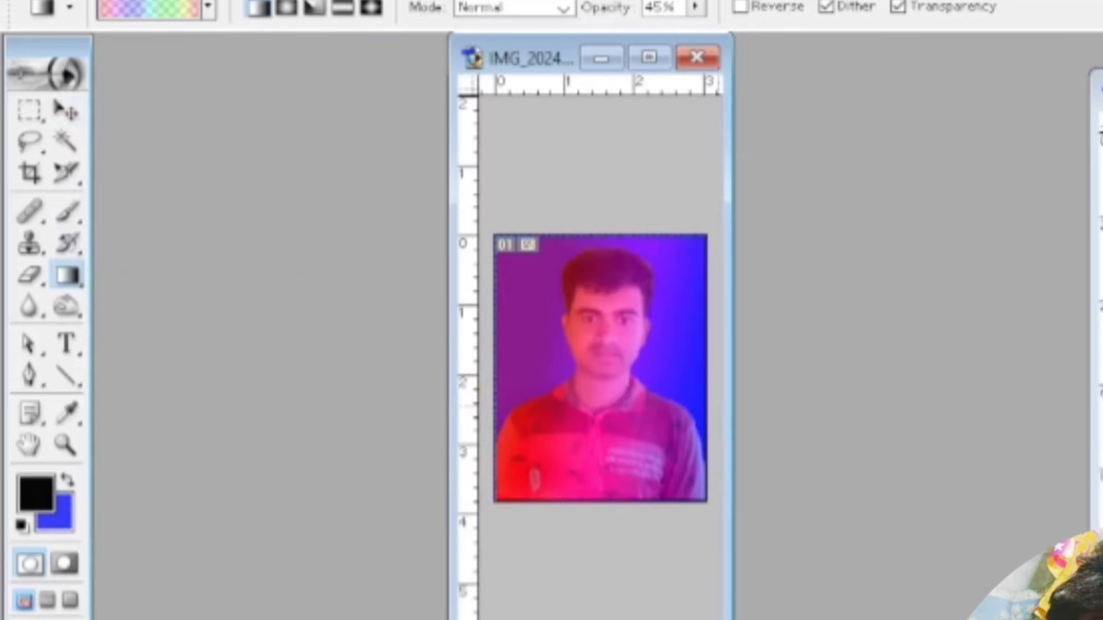
key("ctrl+z")
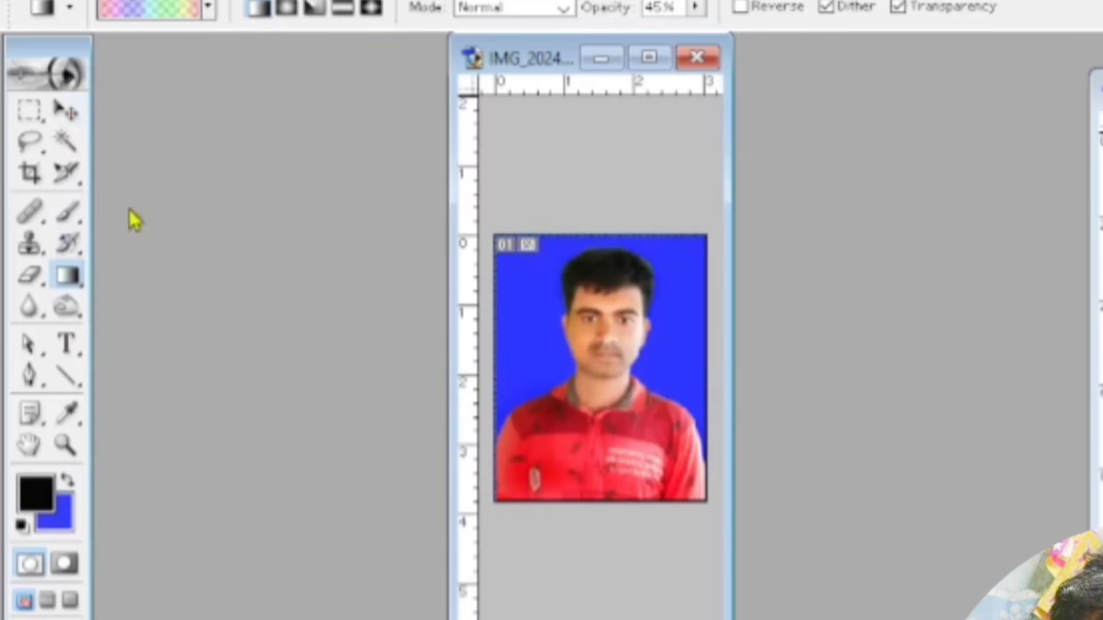
left_click(67, 112)
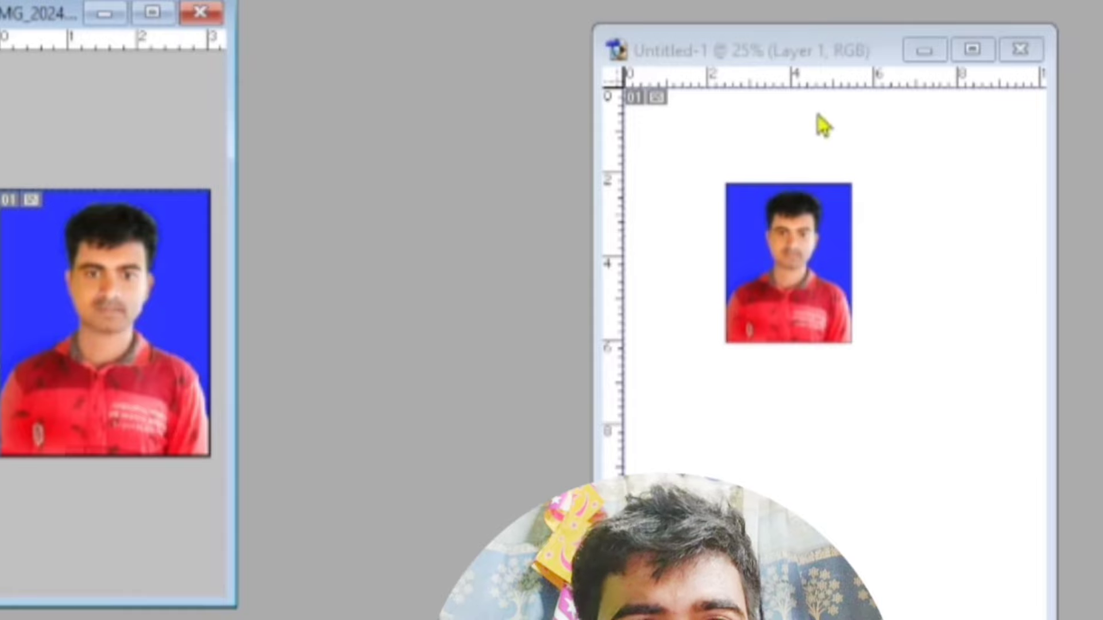
- Bring the blank 4 x 6 document containing the copied photo forward and maximize its window
left_click(812, 50)
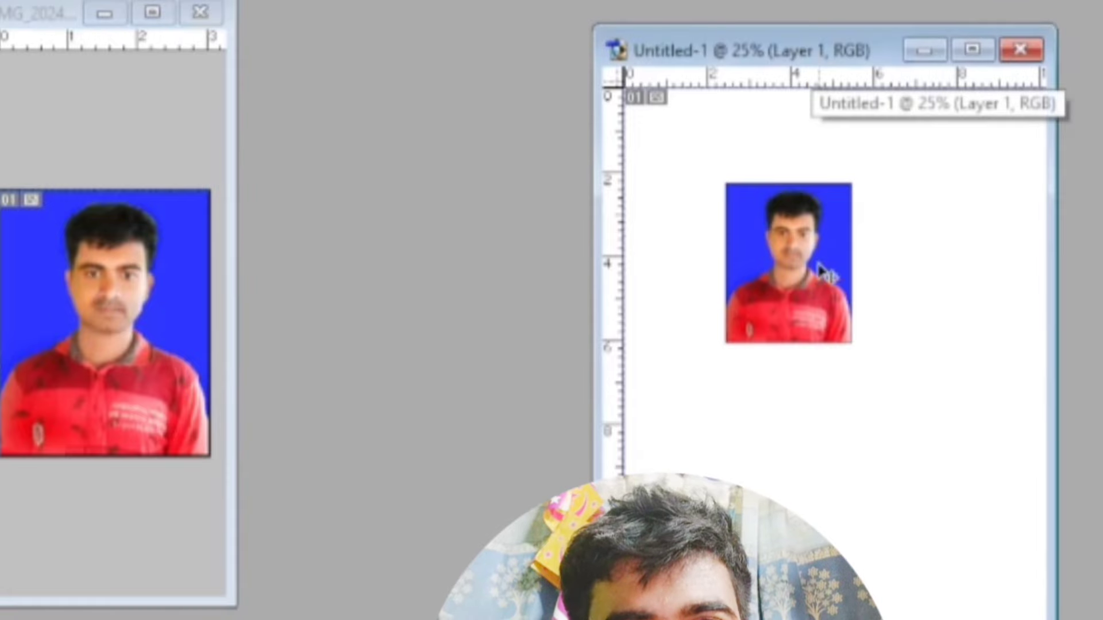
left_click_drag(852, 52, 511, 36)
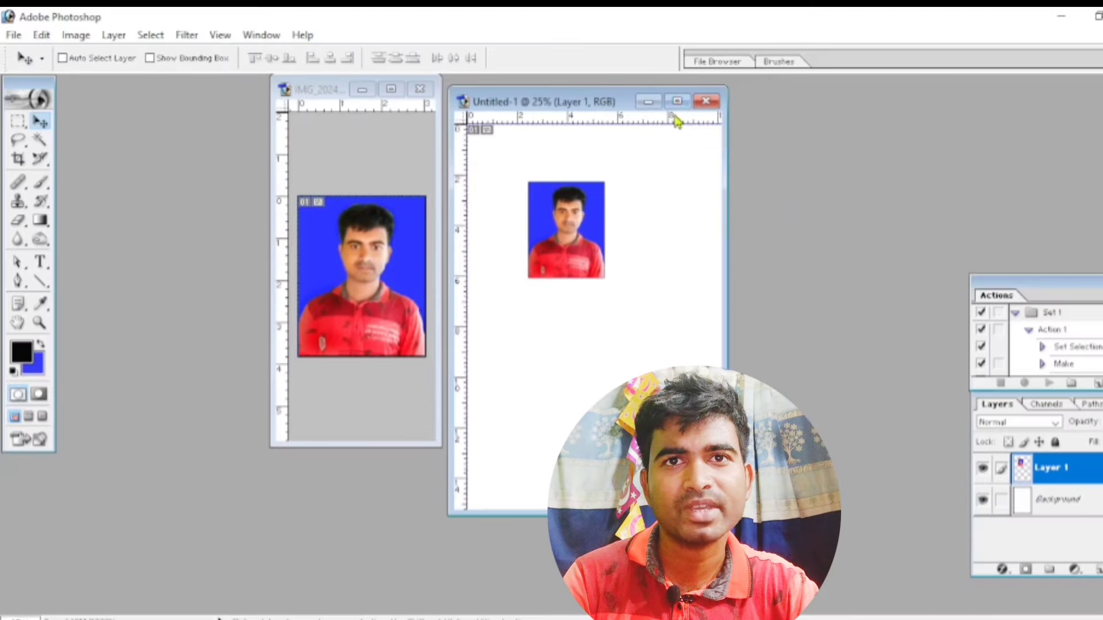
left_click(679, 103)
key("ctrl+plus")
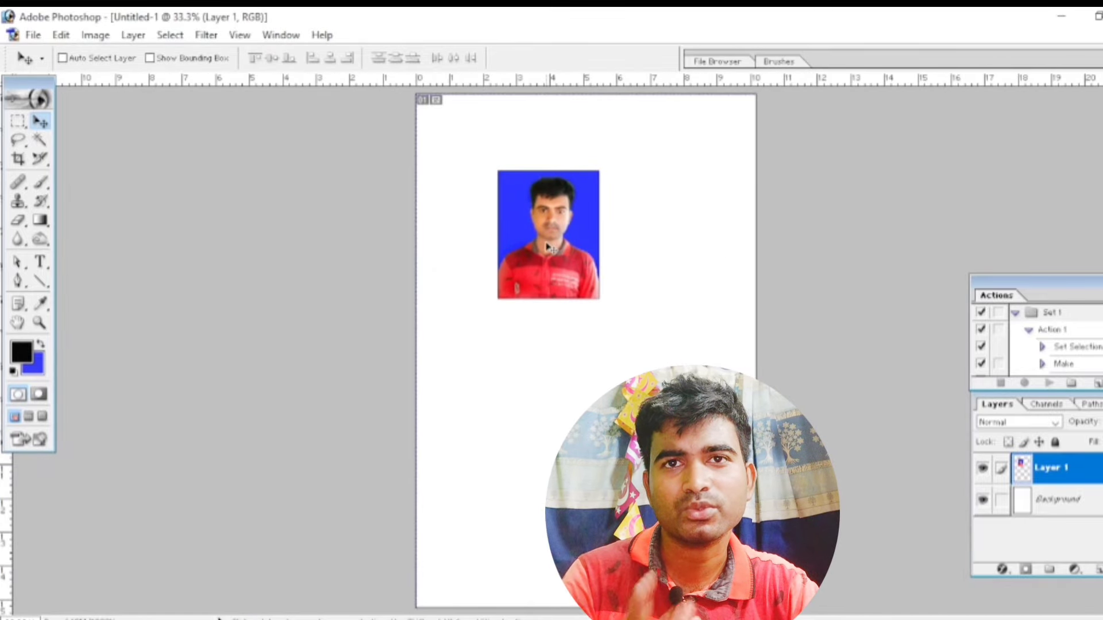
- Position the photo in the sheet's upper-left corner, leaving a narrow margin from the top and left edges
left_click_drag(549, 247, 486, 175)
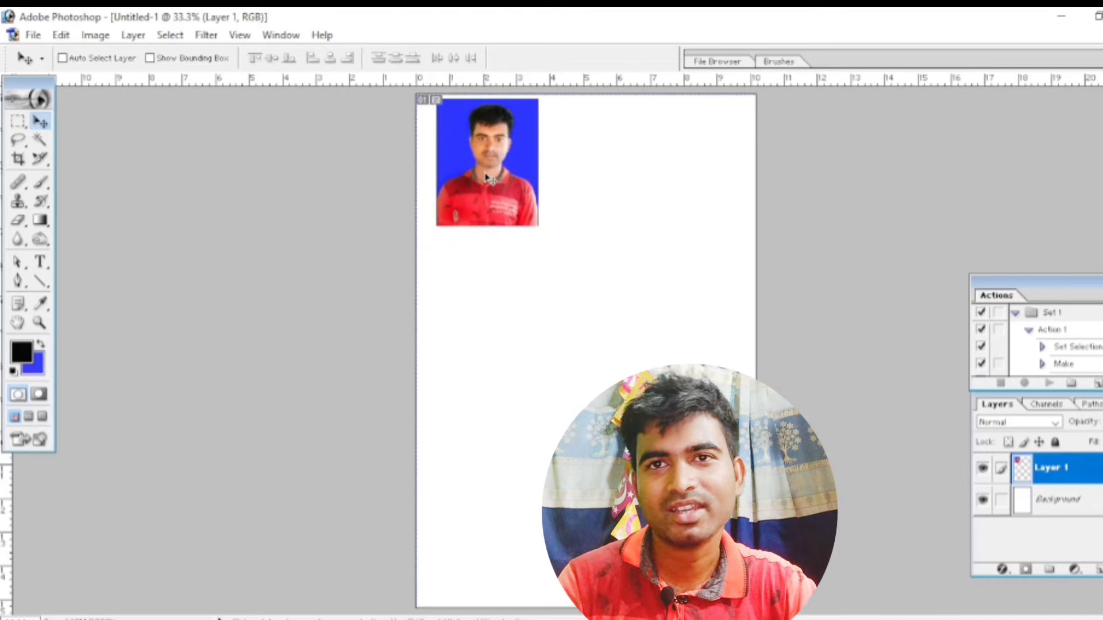
key("Left")
key("Left")
key("Left")
key("Left")
key("Left")
key("Left")
key("Left")
key("Left")
key("Left")
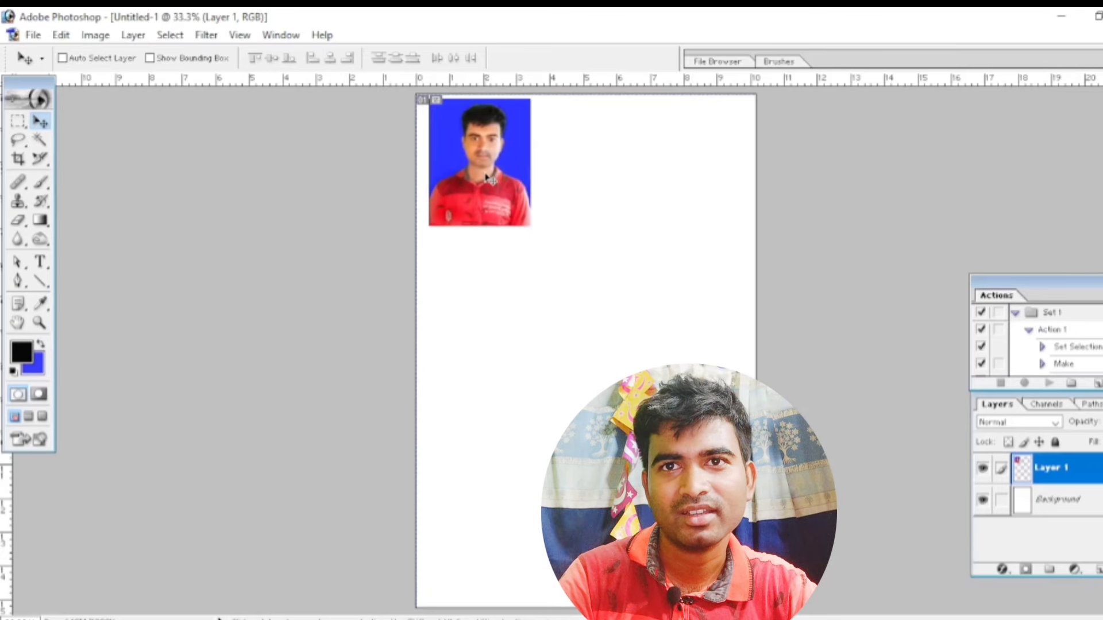
key("Left")
key("Left")
key("Left")
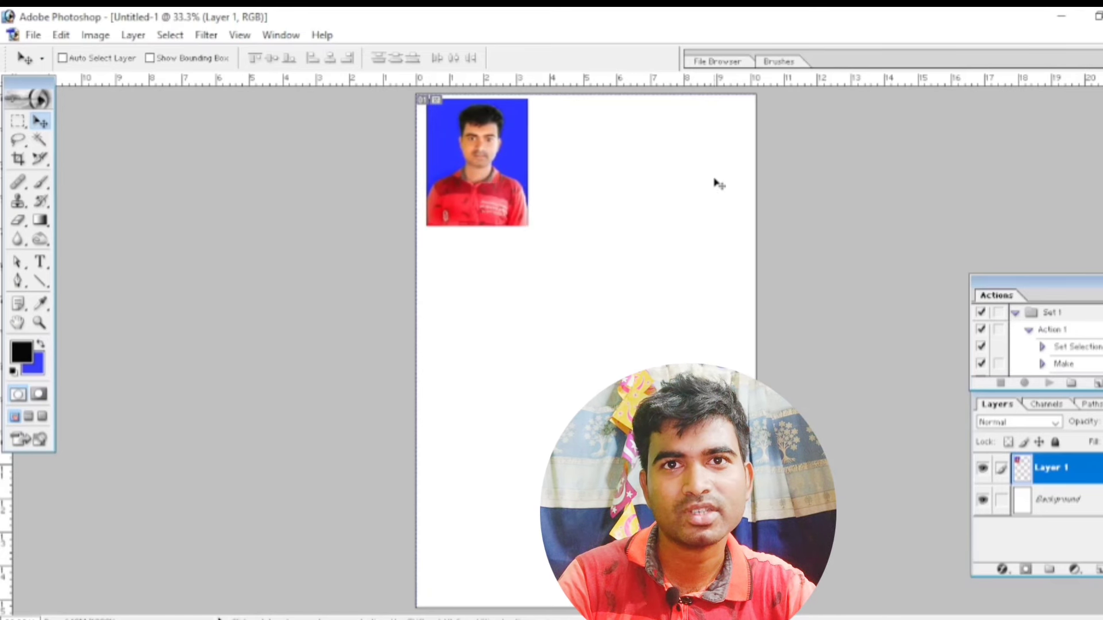
key("Right")
key("Right")
key("Right")
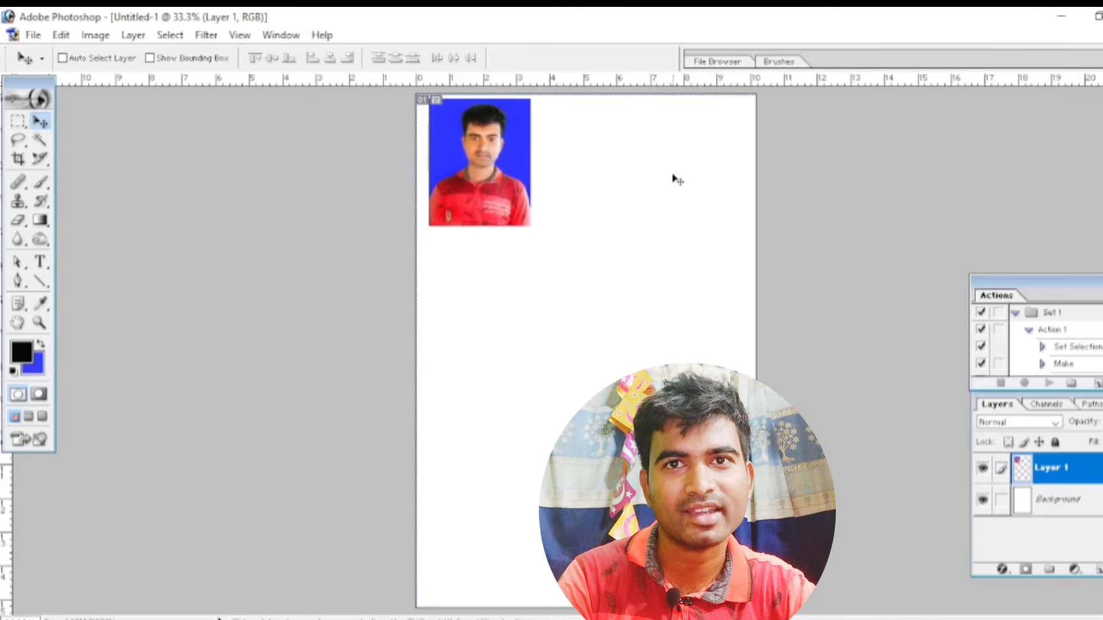
key("Right")
key("Right")
key("Right")
key("Right")
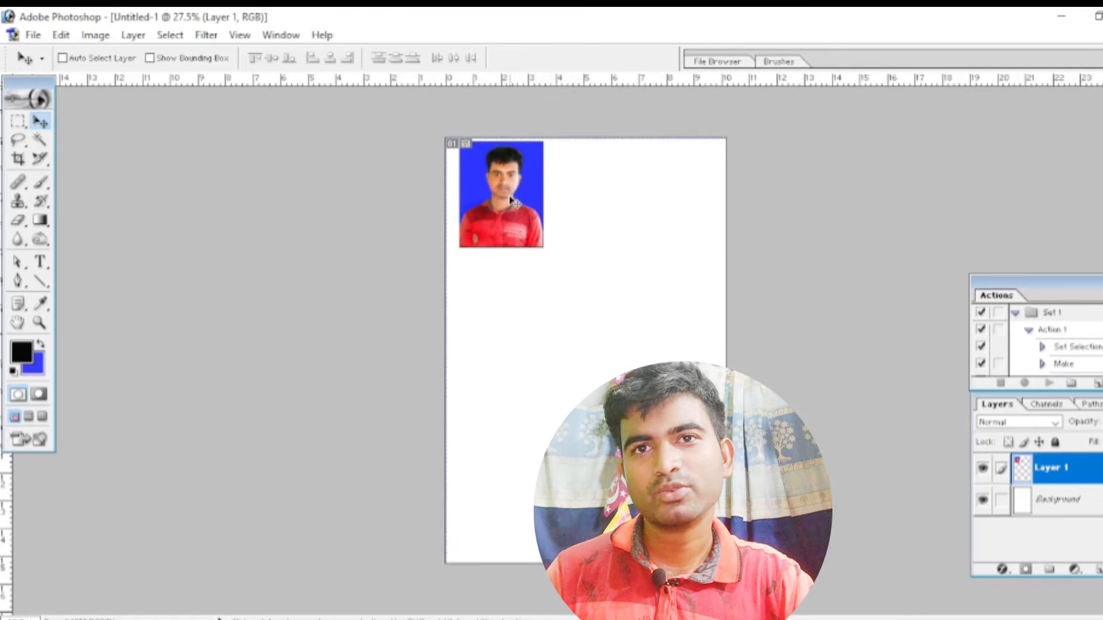
- Duplicate the photo immediately to the right of the original, aligned in the same row with a small gap
left_click_drag(510, 200, 600, 201)
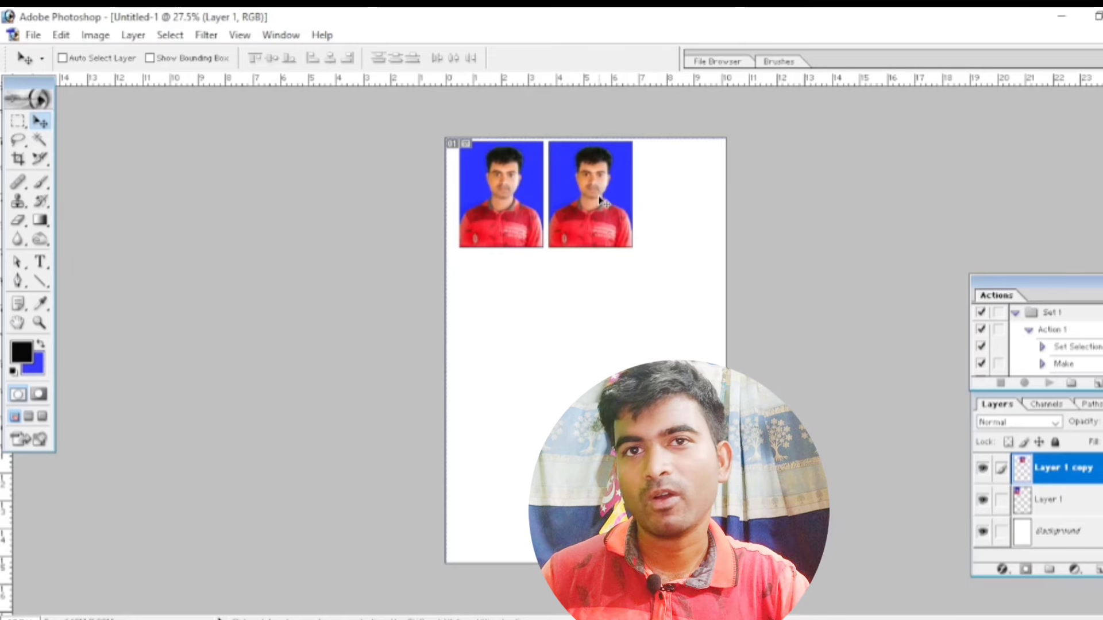
- Place a third copy of the photo at the right end of the row and shift the first photo left
left_click_drag(603, 201, 687, 199)
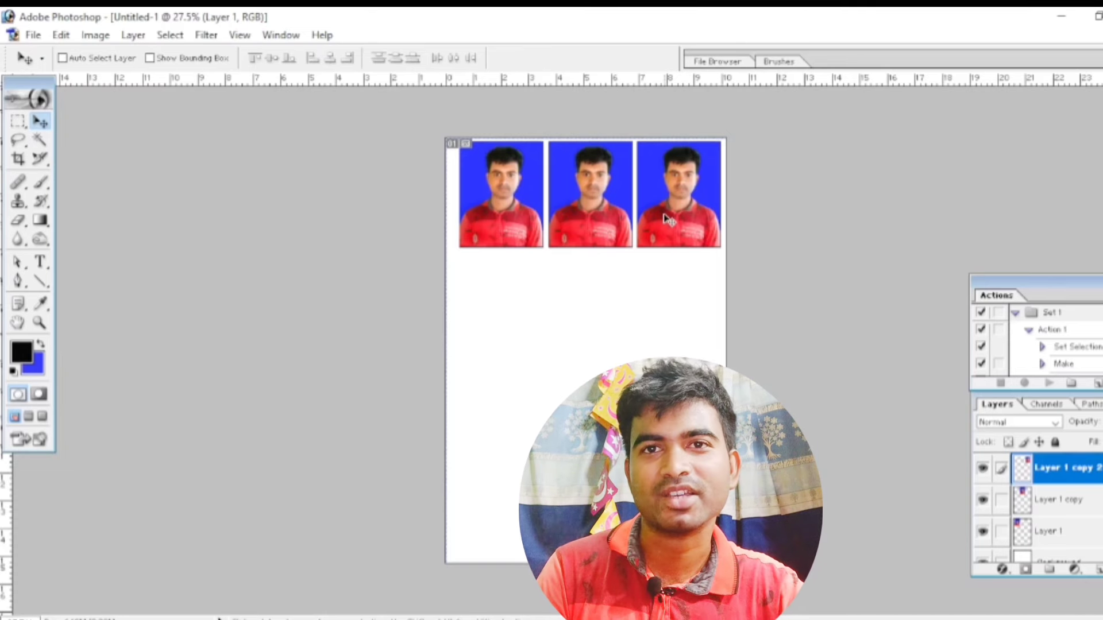
right_click(507, 201)
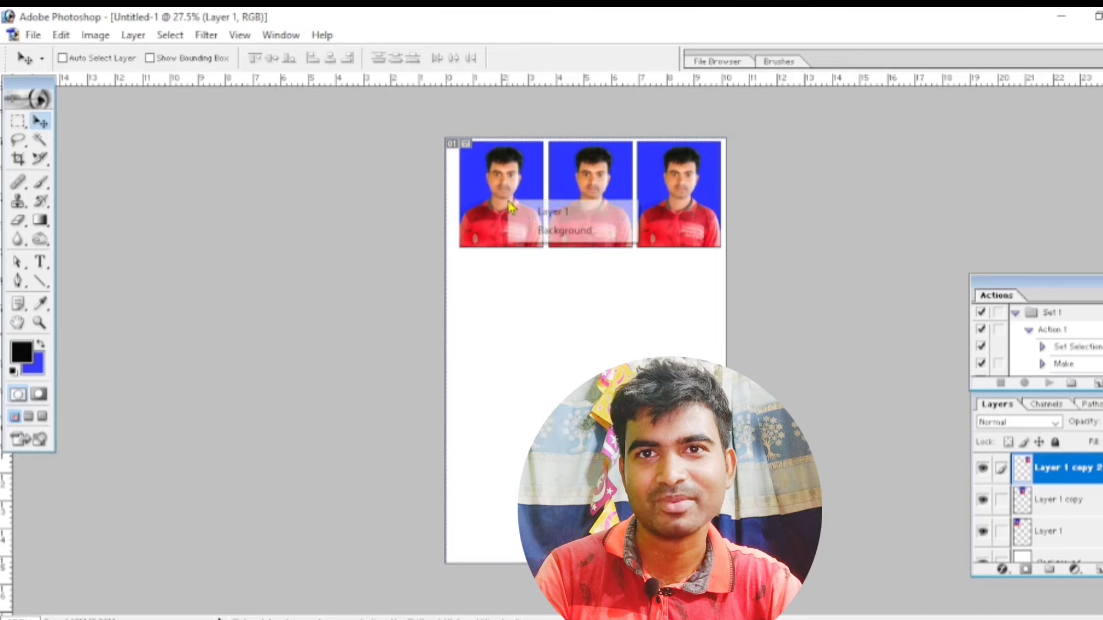
left_click(520, 211)
key("shift+Left")
key("shift+Left")
key("shift+Left")
- Shift the middle and right photos in the row slightly left, one layer at a time
right_click(556, 216)
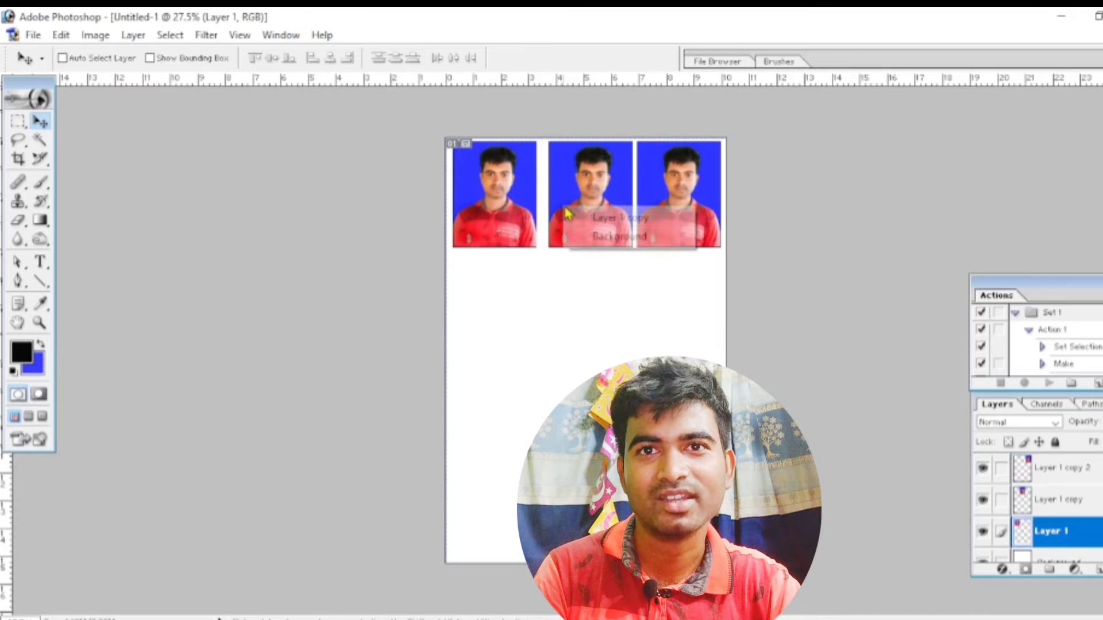
left_click(581, 216)
key("shift+Left")
key("shift+Left")
key("shift+Left")
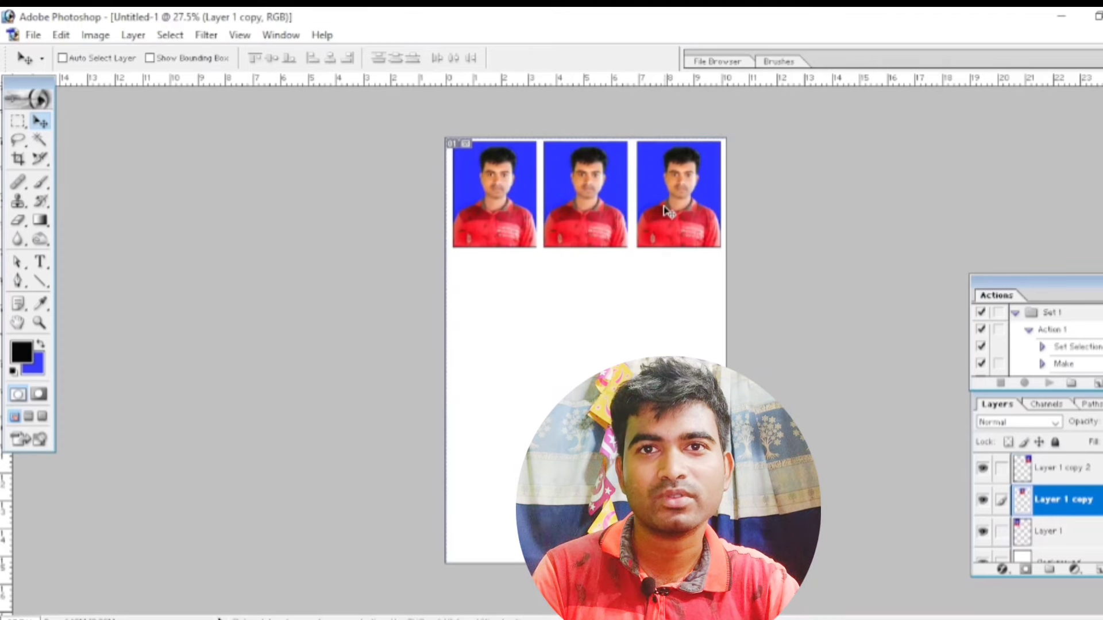
right_click(658, 219)
left_click(681, 217)
key("shift+Left")
key("shift+Left")
key("shift+Left")
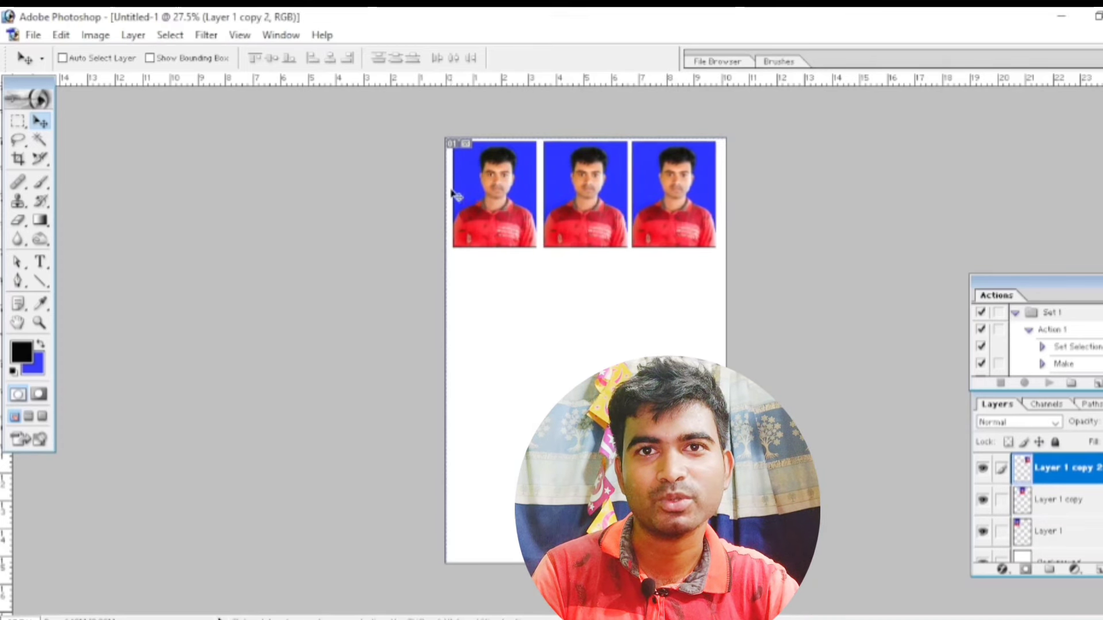
- Even out the row's gaps by nudging the first photo slightly right and the other two slightly left
right_click(469, 194)
left_click(484, 206)
key("shift+Right")
key("shift+Right")
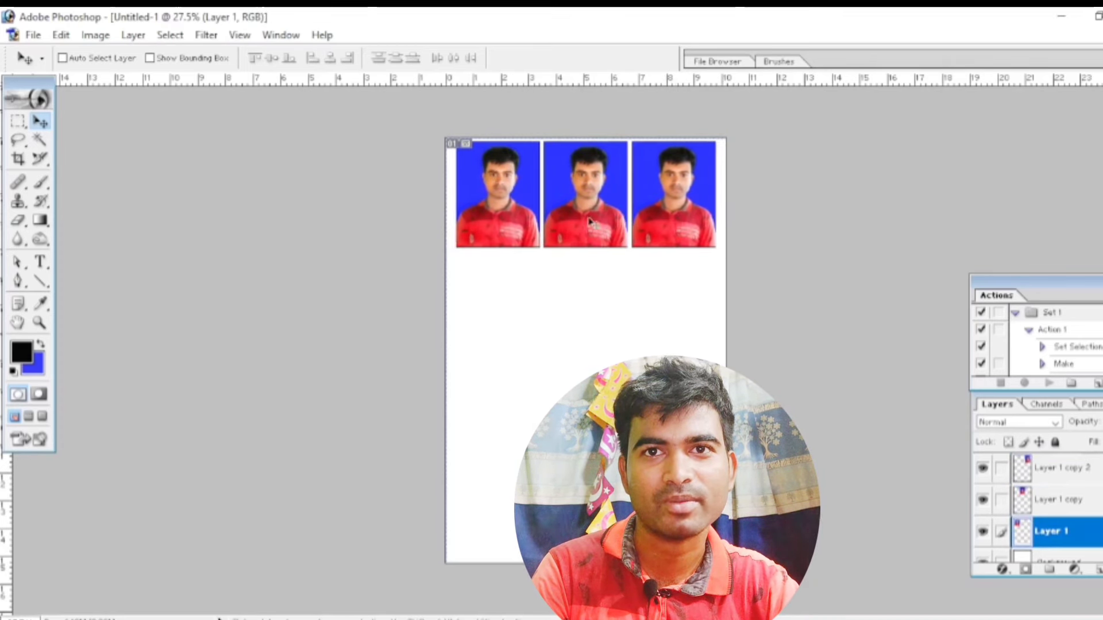
key("shift+Left")
right_click(665, 218)
left_click(681, 216)
key("shift+Left")
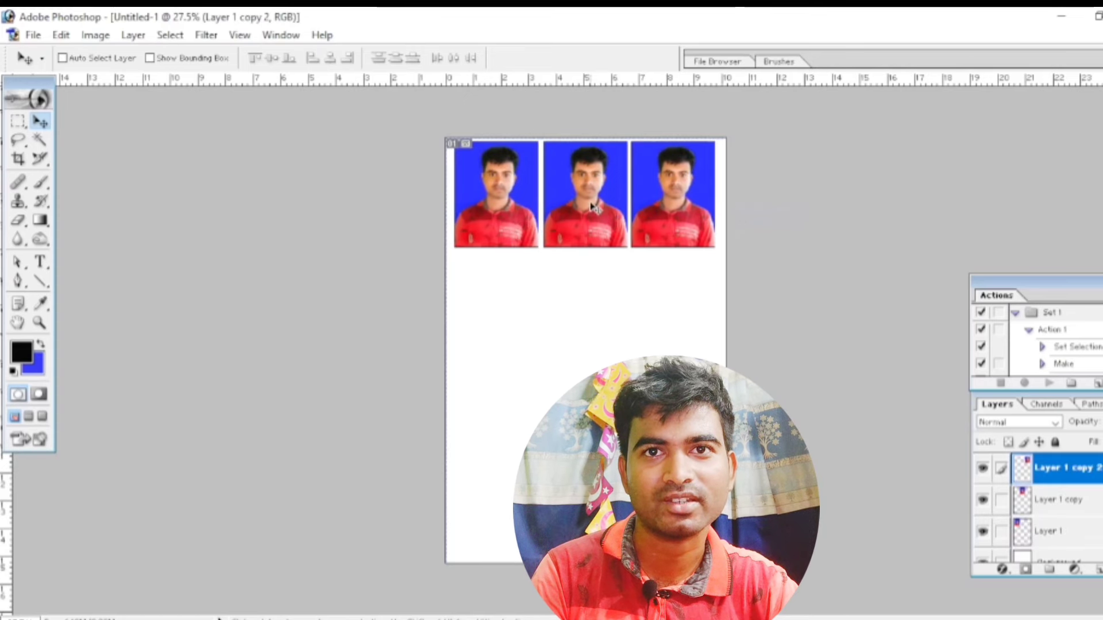
right_click(599, 214)
left_click(615, 216)
key("shift+Left")
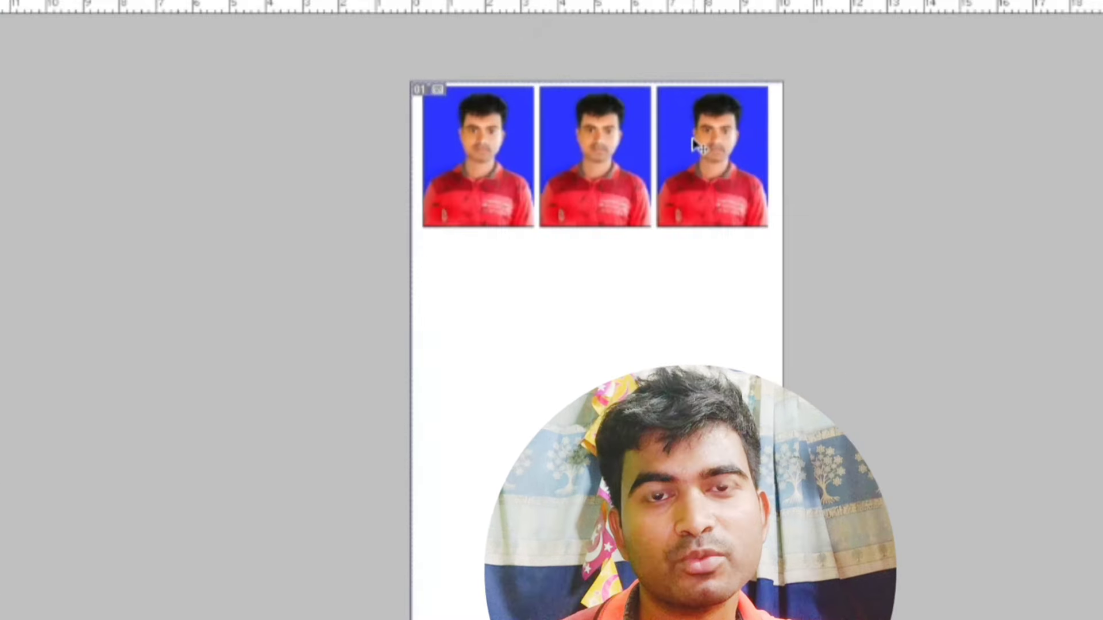
- Select the third photo's layer and merge all three photo layers down into the Background
right_click(659, 184)
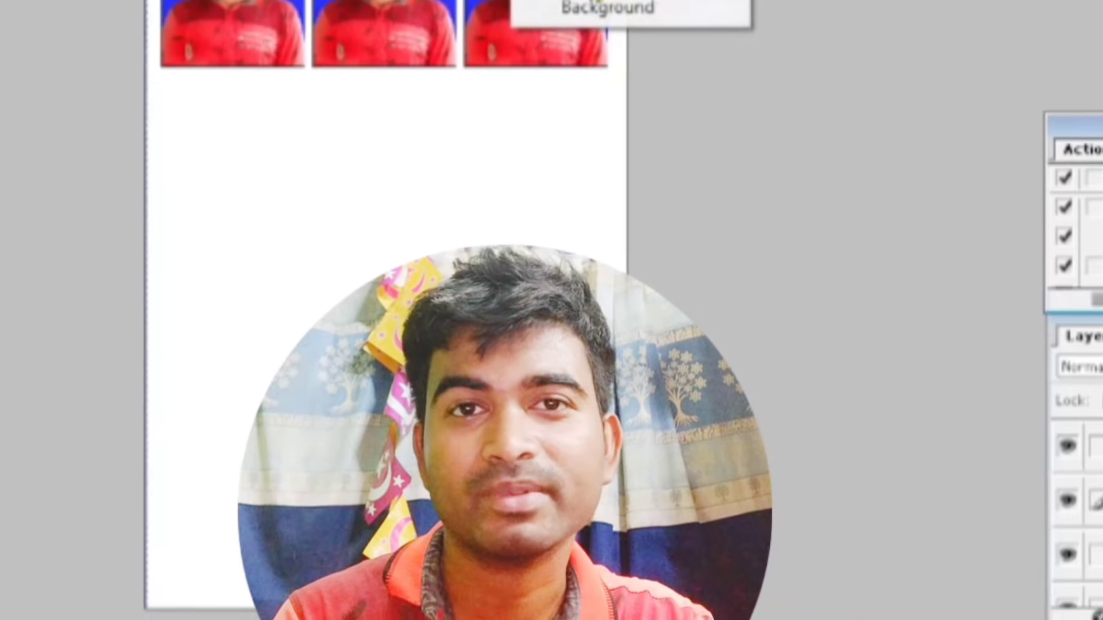
left_click(593, 0)
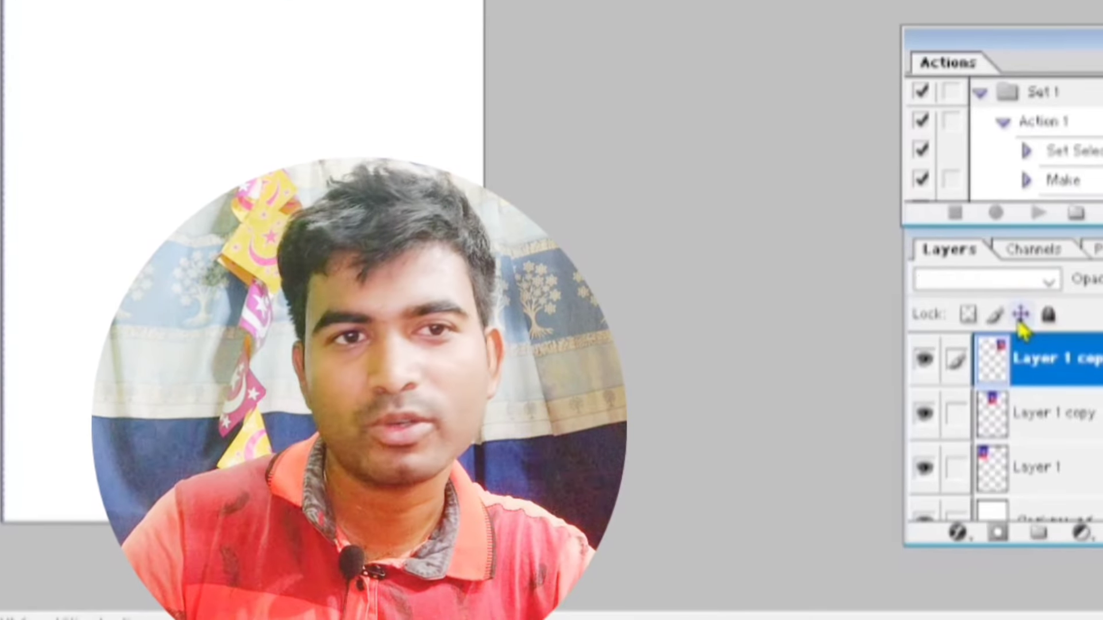
key("ctrl+e")
key("ctrl+e")
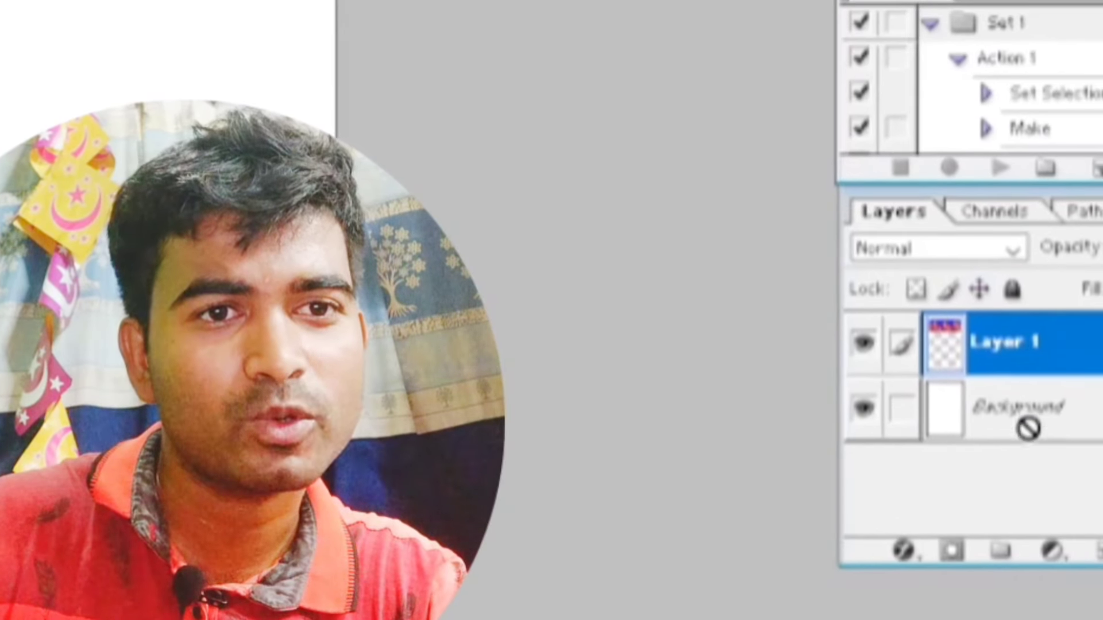
key("ctrl+e")
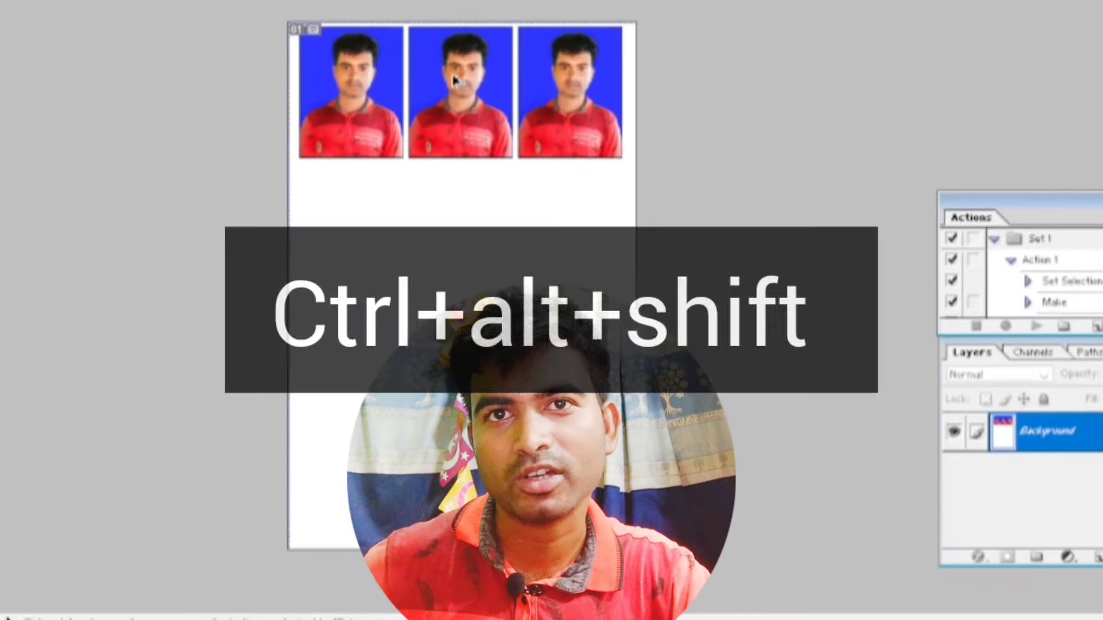
- Duplicate the three-photo row twice straight down with small gaps to form a three-by-three grid
left_click_drag(454, 81, 442, 219)
key("ctrl+j")
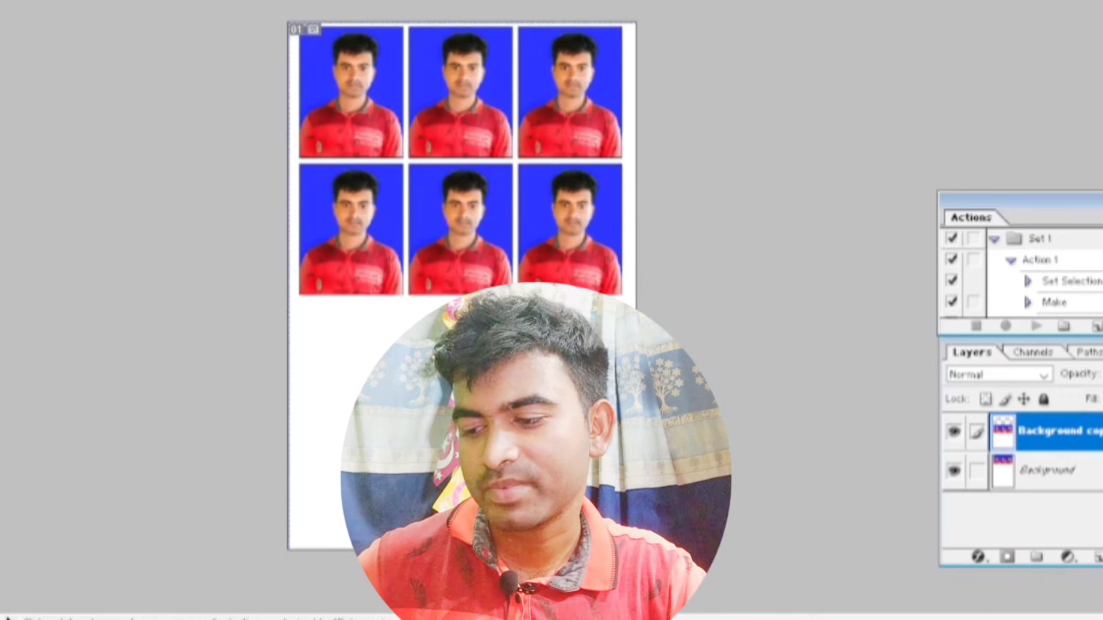
left_click_drag(466, 255, 466, 393)
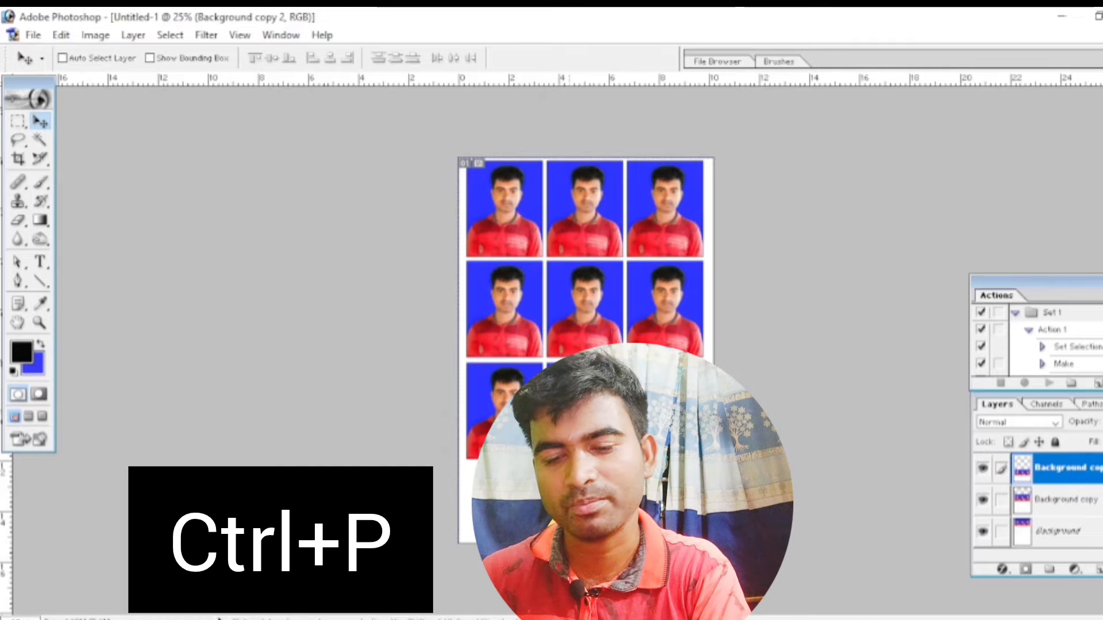
key("ctrl+p")
left_click(756, 165)
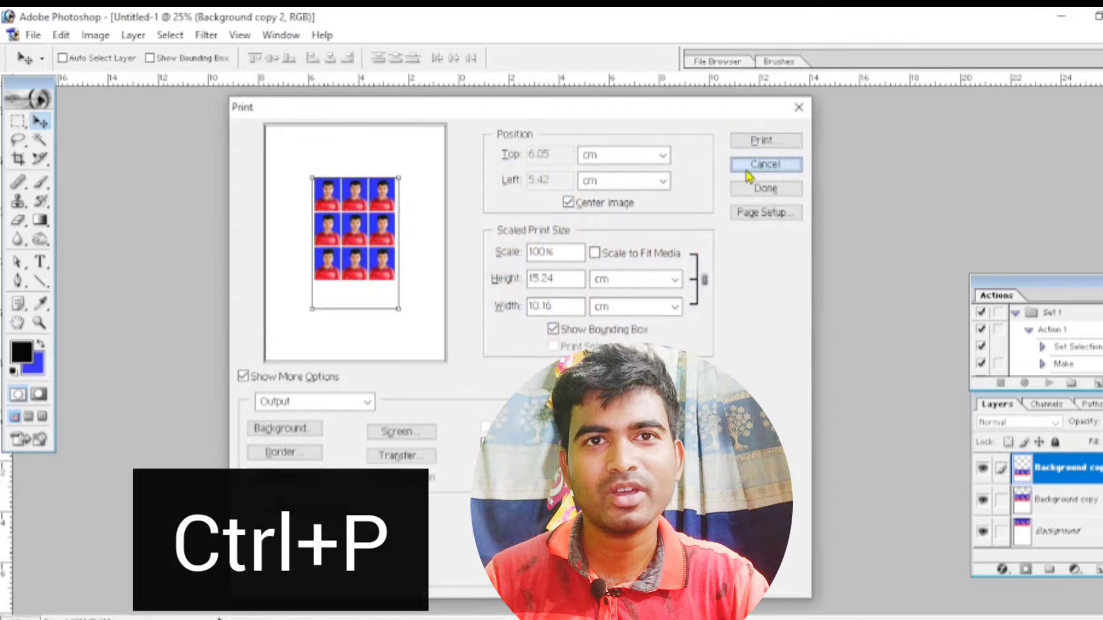
left_click(29, 36)
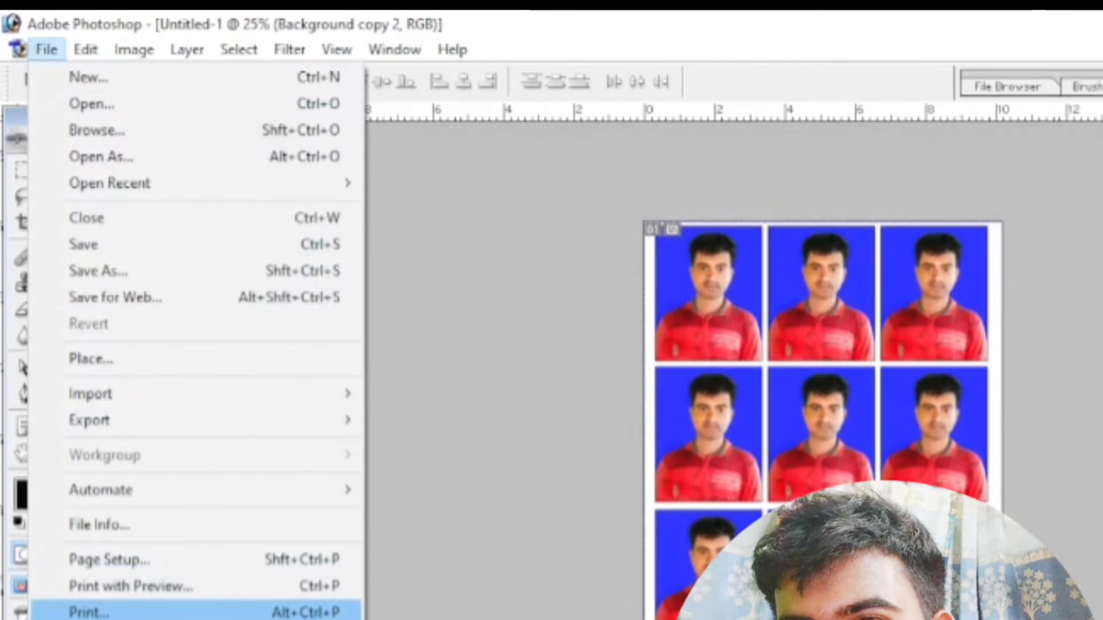
left_click(459, 396)
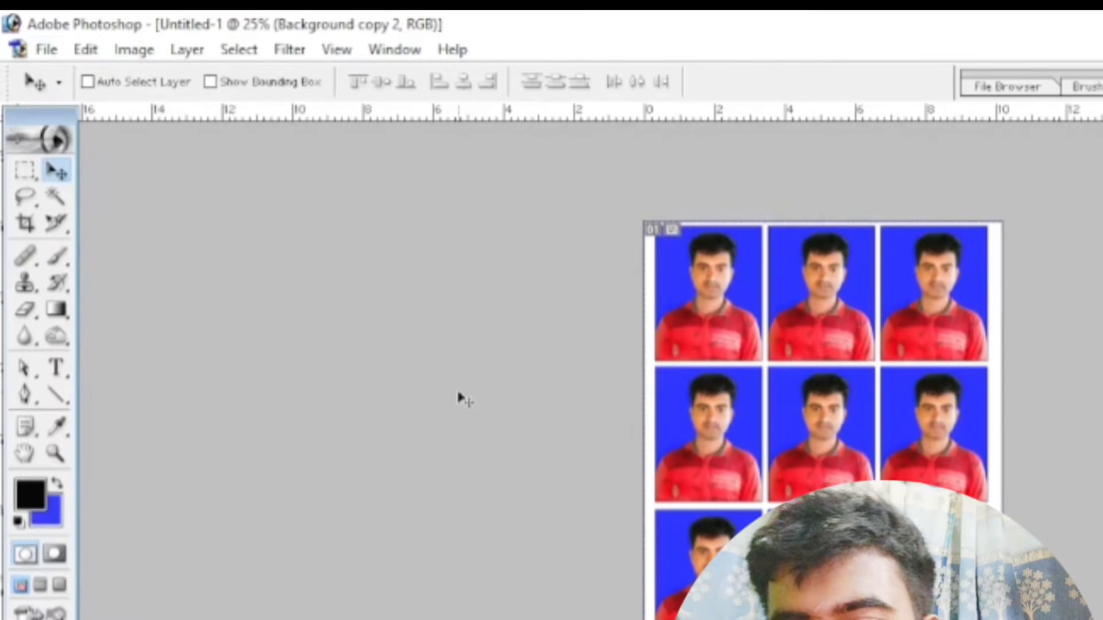
- Open the print preview, proceed to the printer selection and choose the EPSON L3210 Series printer
key("ctrl+p")
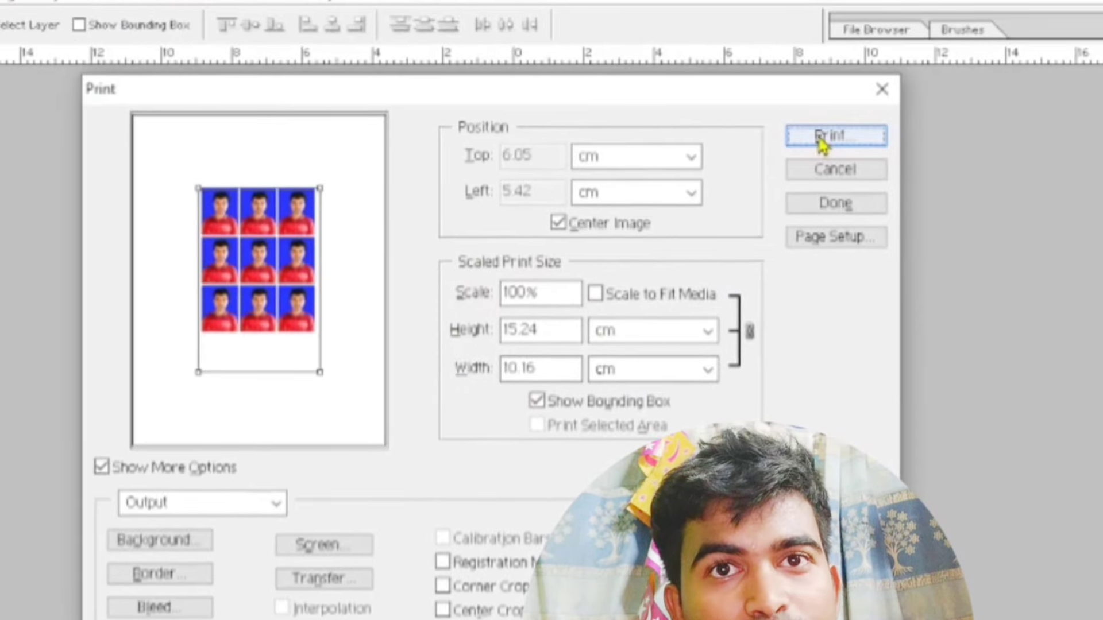
left_click(837, 142)
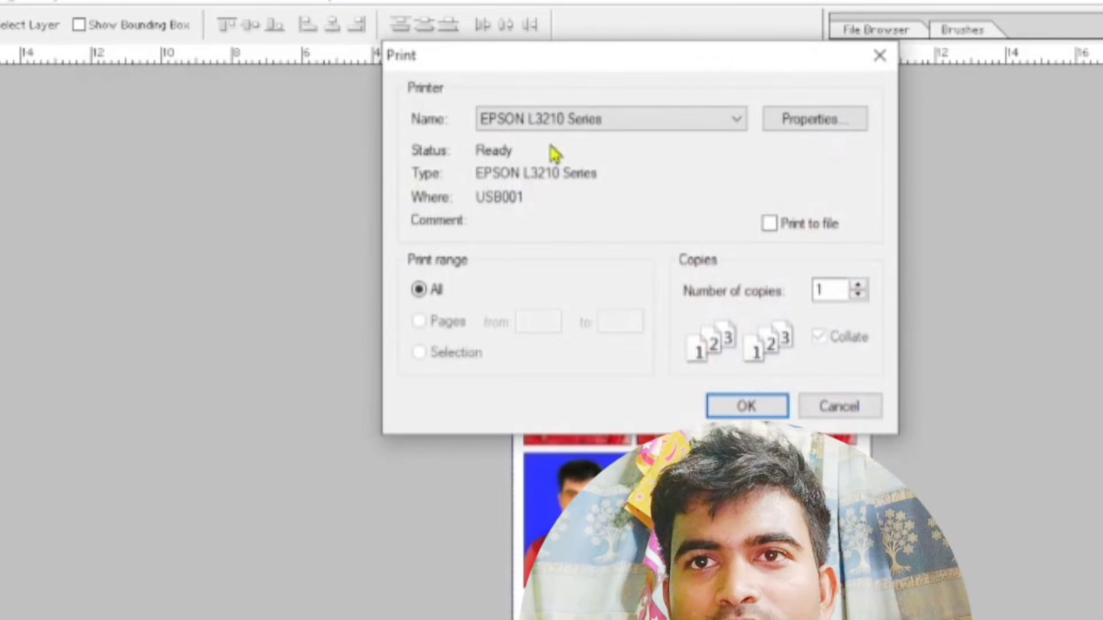
left_click_drag(441, 64, 460, 69)
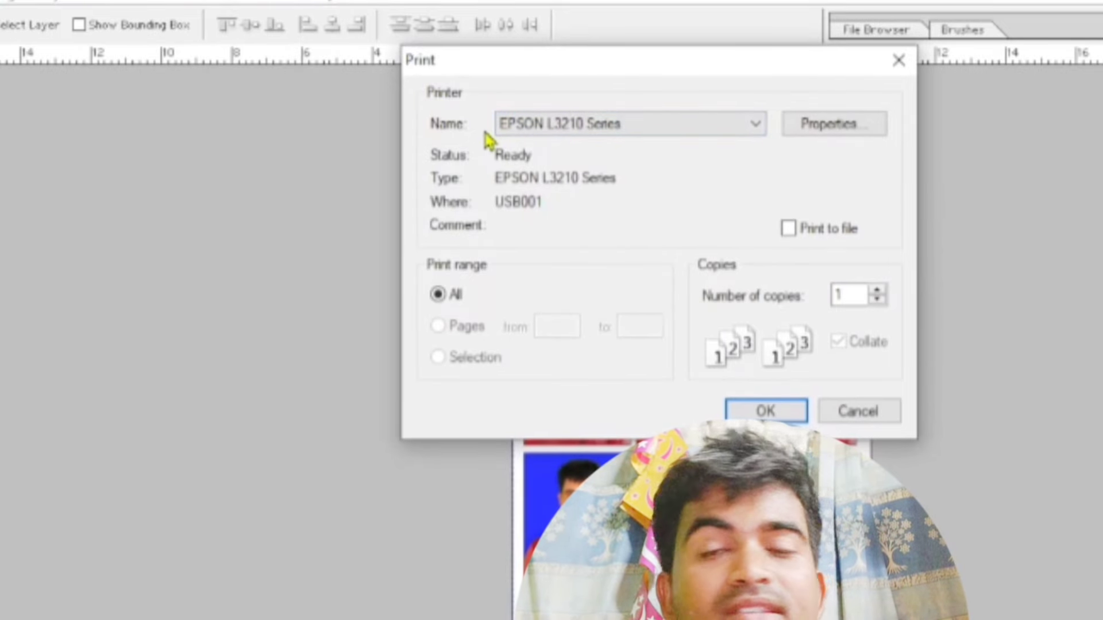
left_click(562, 123)
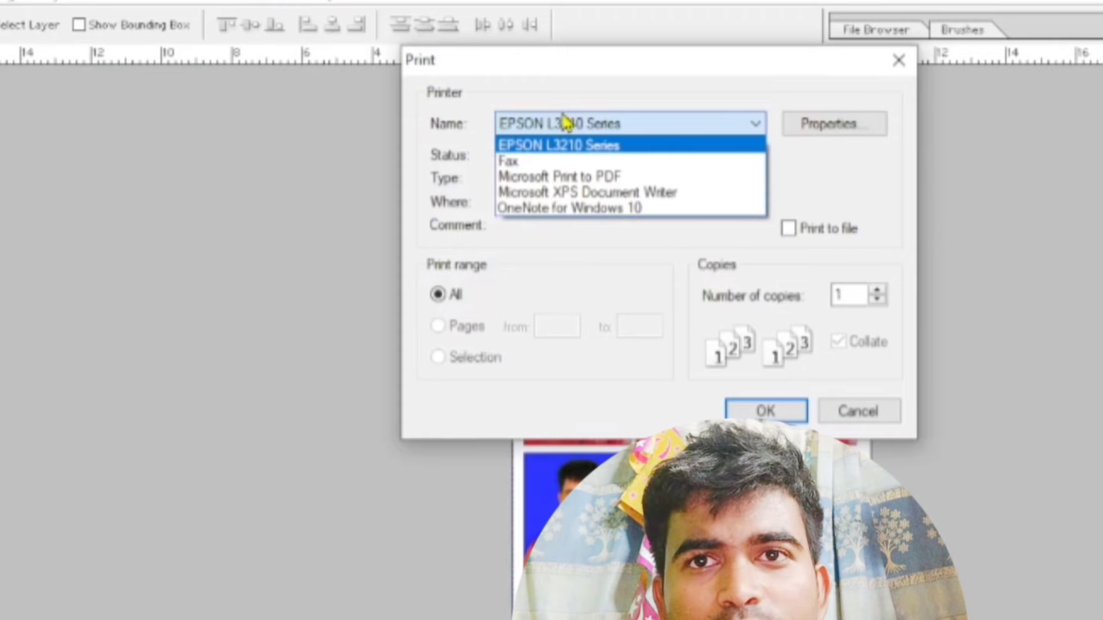
left_click(572, 144)
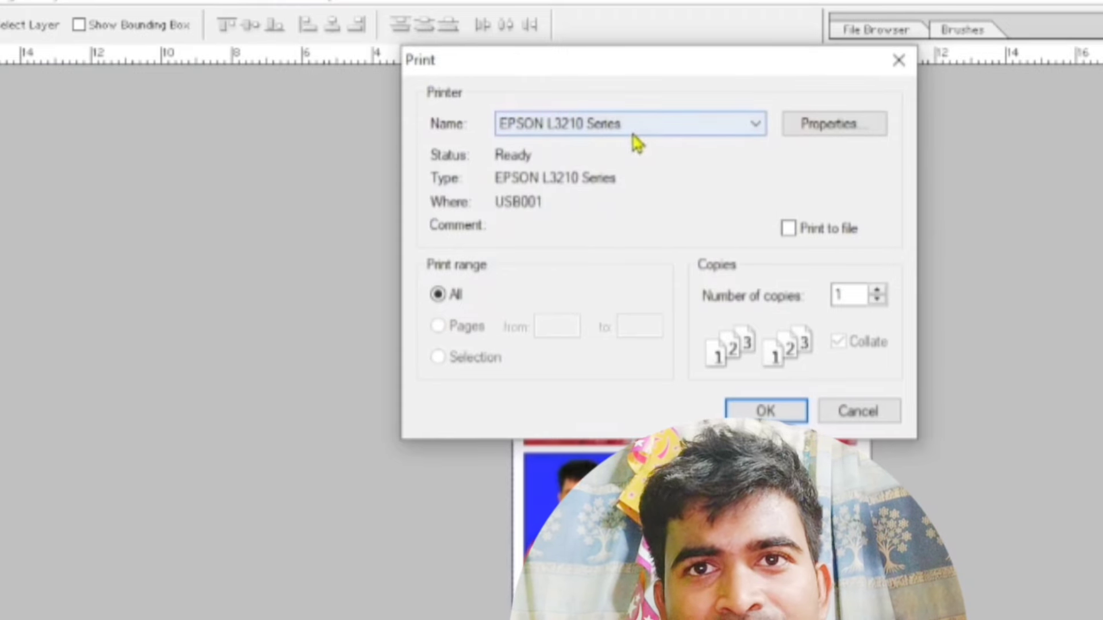
- Set the printer's document size to 10 x 15 cm (4 x 6 in) with portrait orientation
left_click(833, 124)
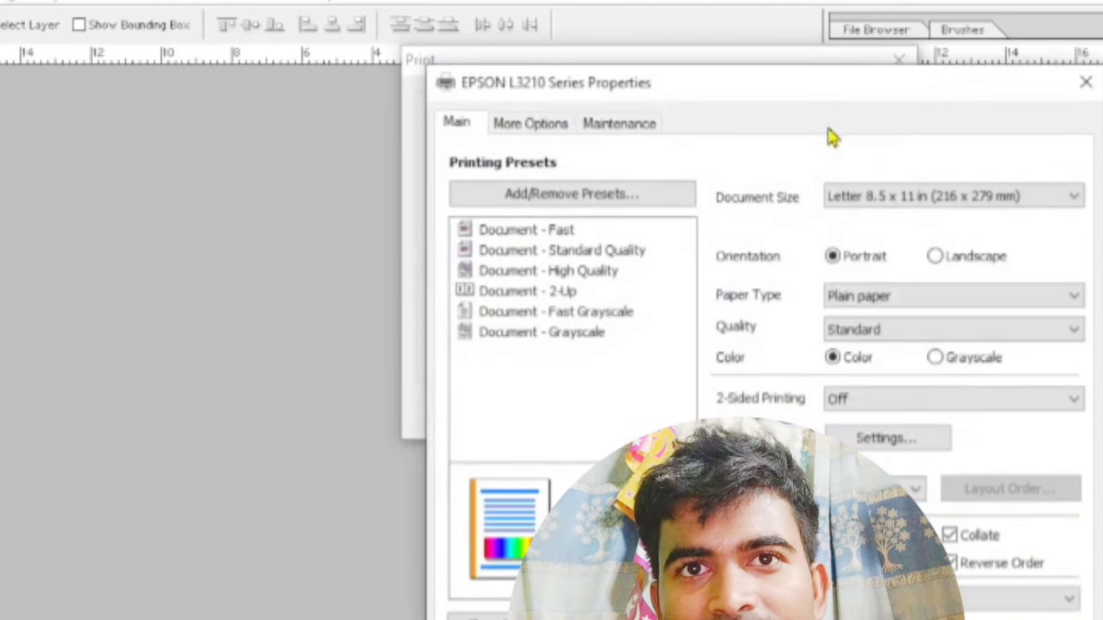
left_click_drag(865, 95, 745, 90)
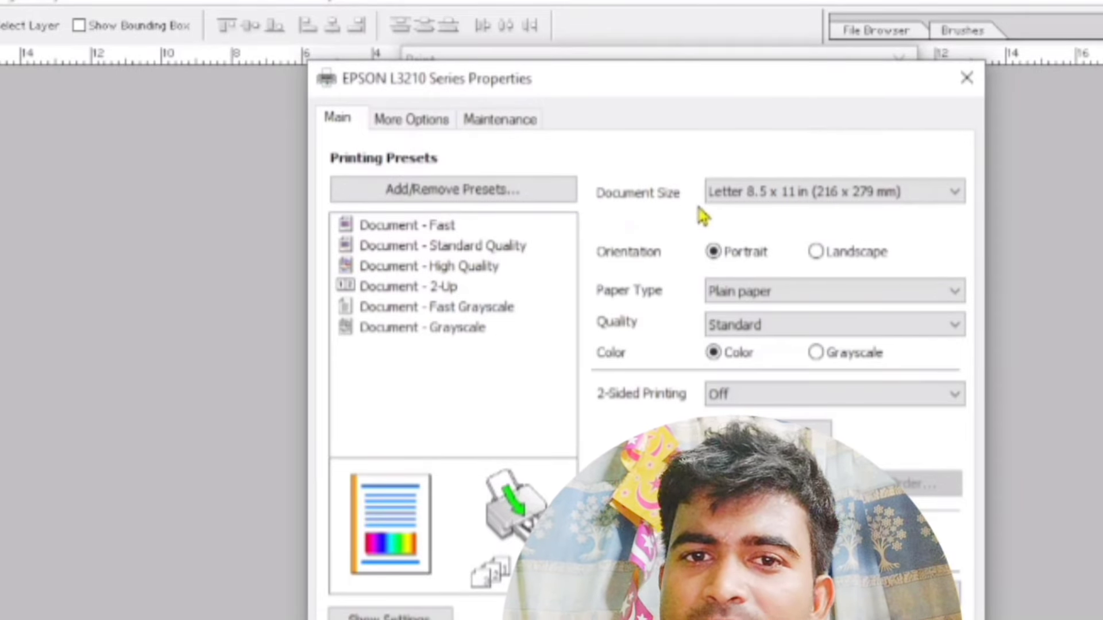
left_click(810, 195)
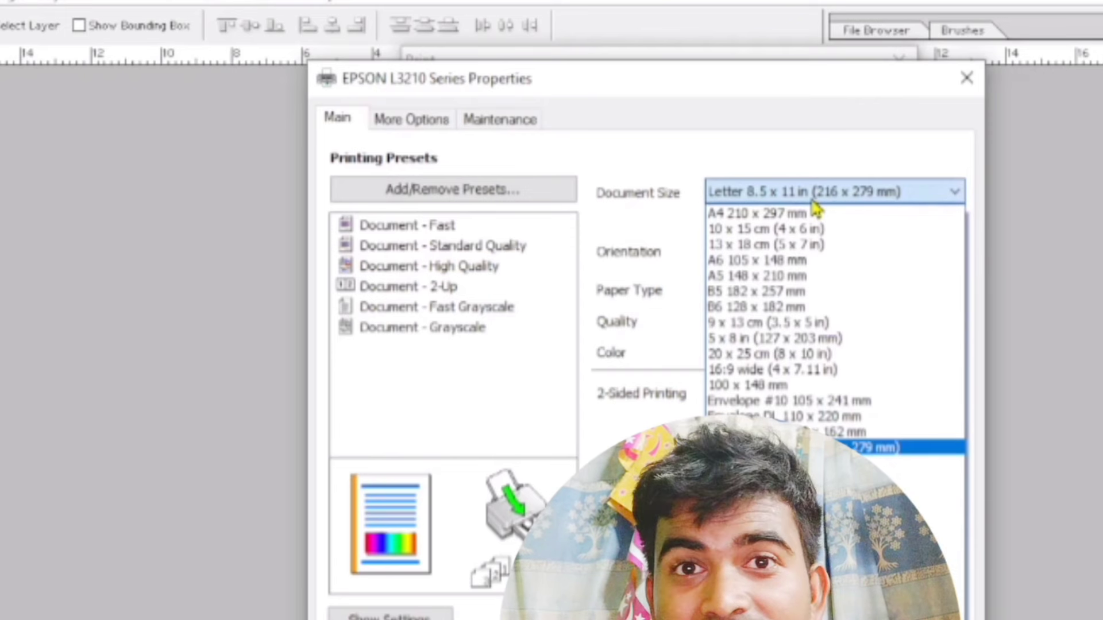
left_click(815, 230)
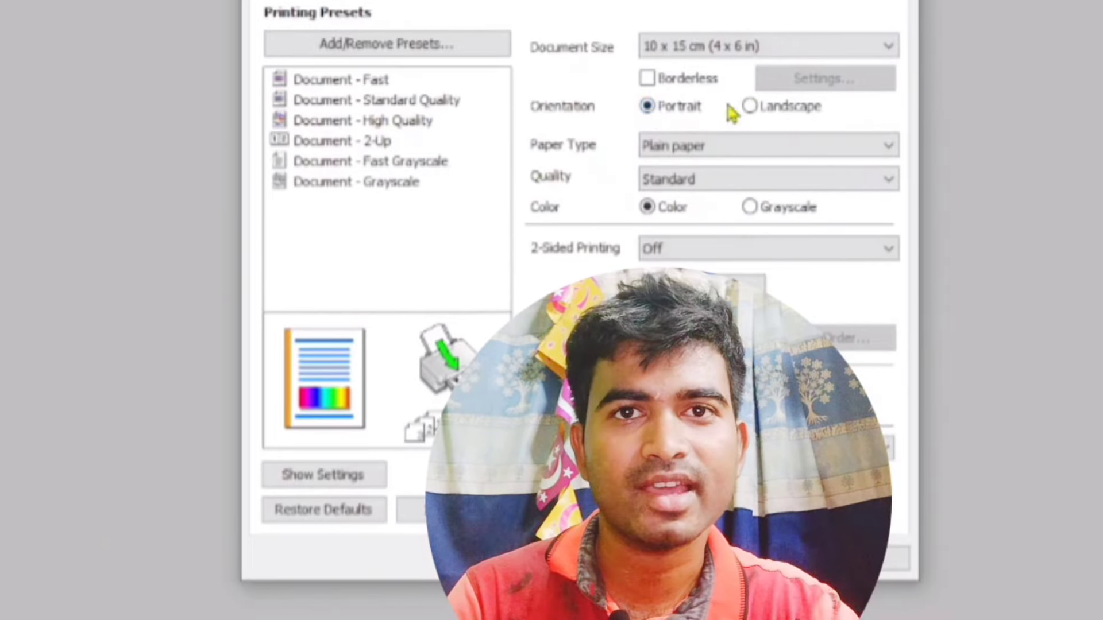
left_click(749, 108)
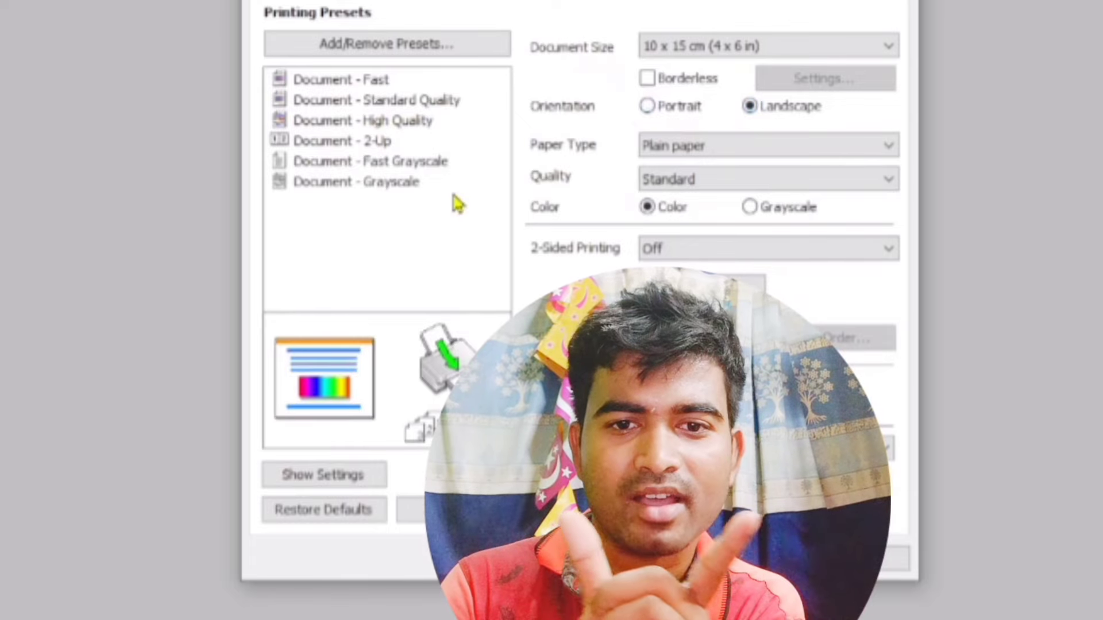
left_click(647, 107)
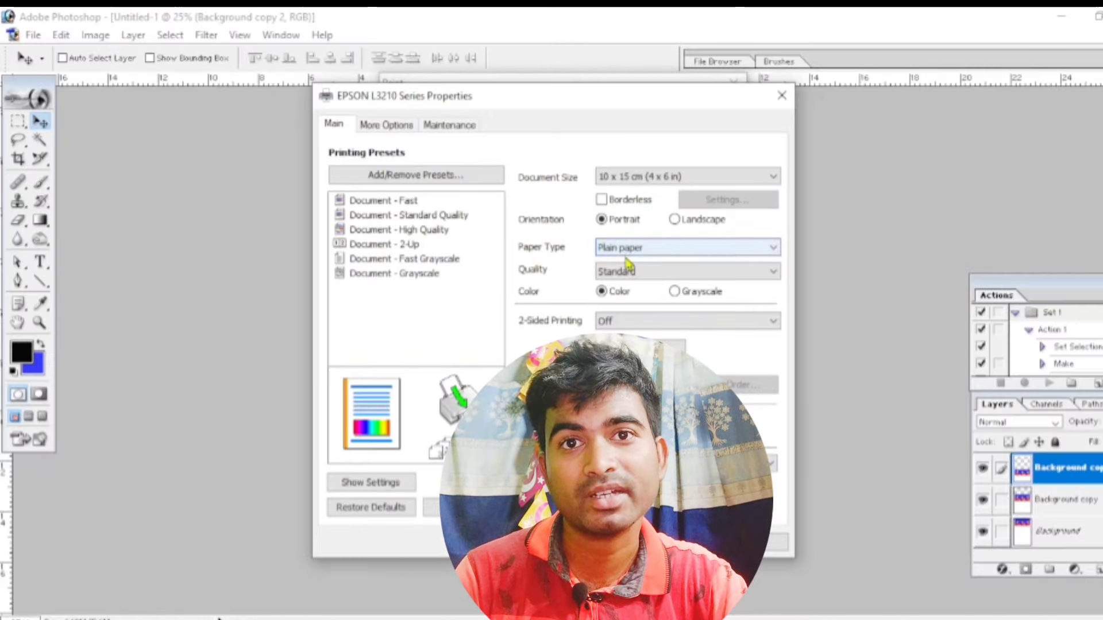
- Set the paper type to Photo Paper Glossy, the quality to High and the output to Color, and accept the printer properties
left_click(644, 251)
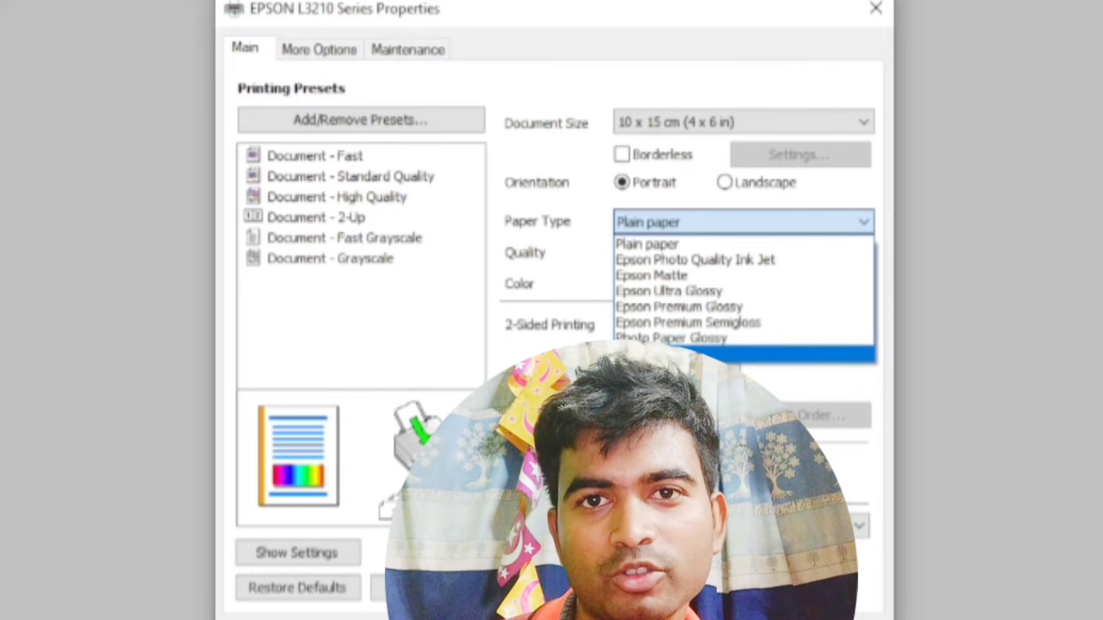
left_click(710, 340)
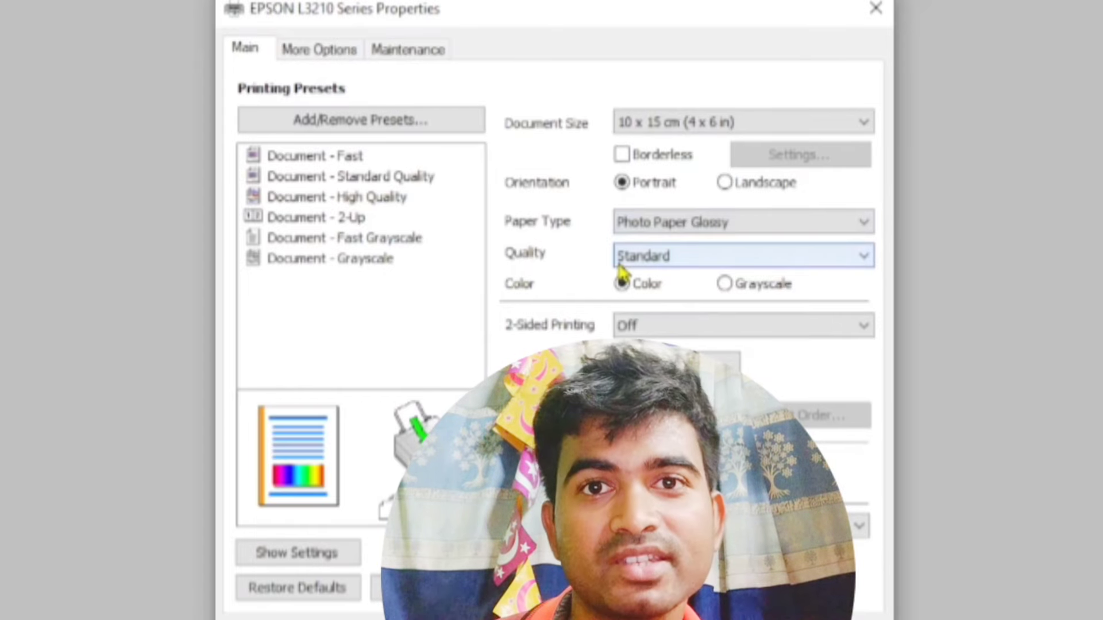
left_click(677, 259)
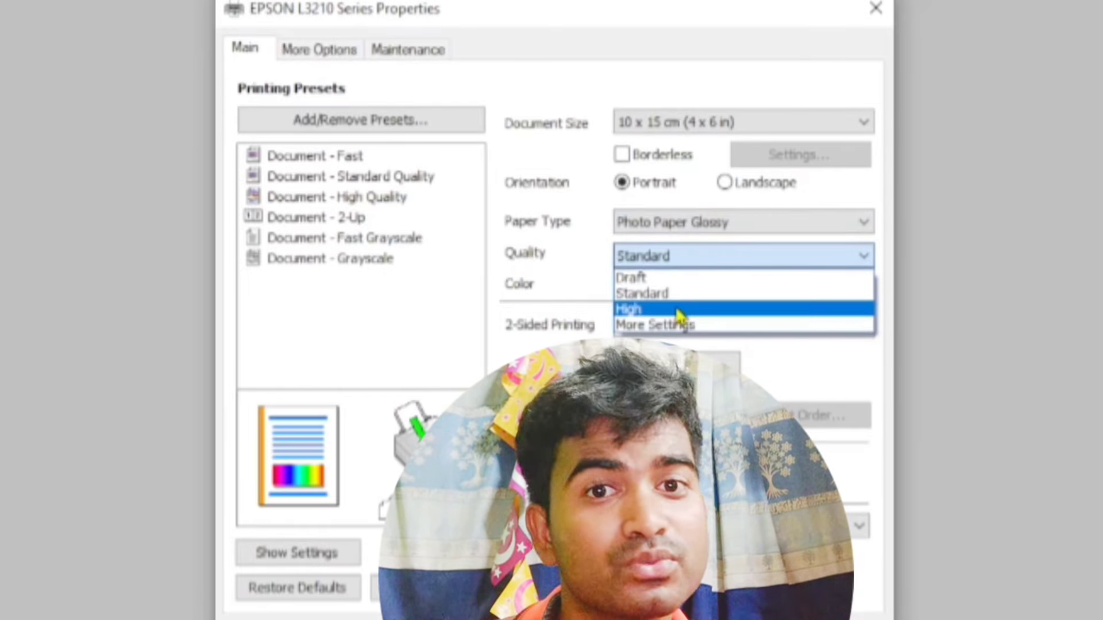
left_click(655, 310)
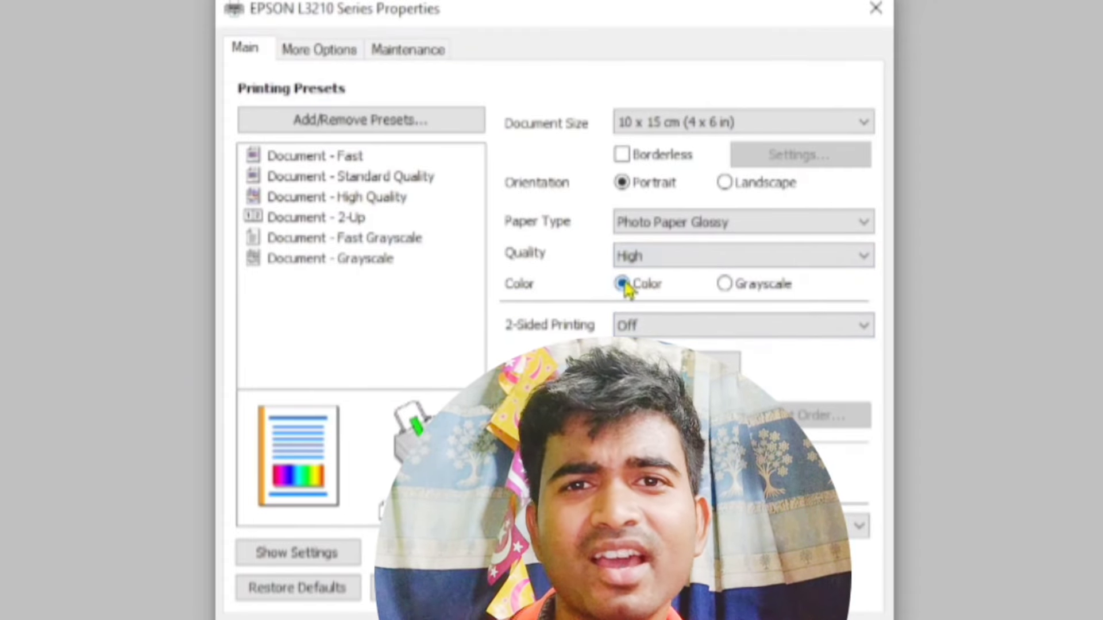
left_click(725, 285)
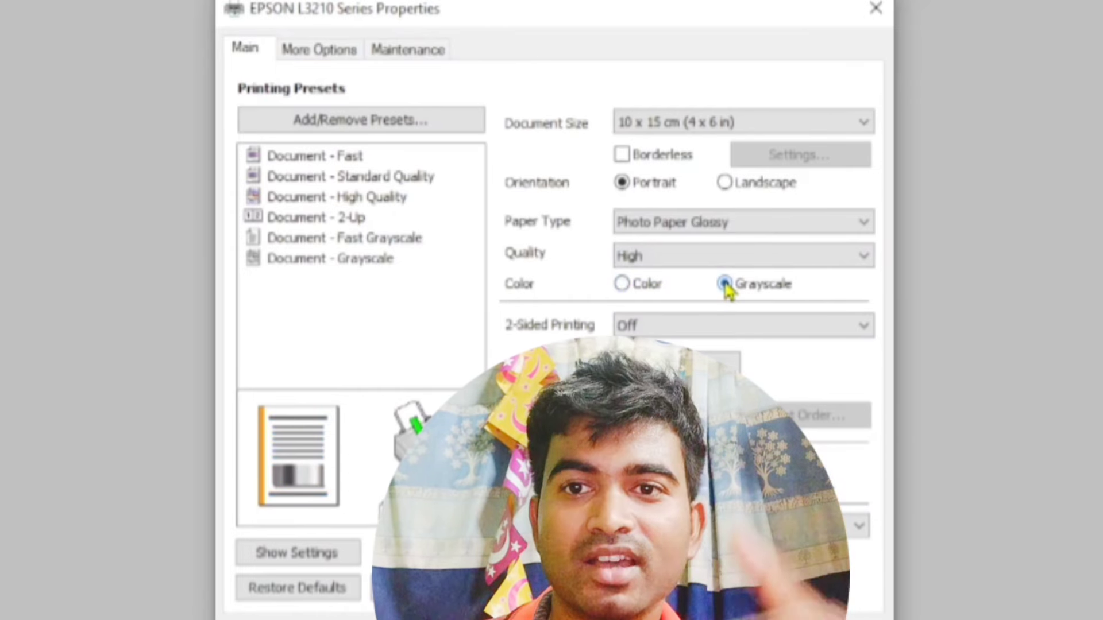
left_click(622, 285)
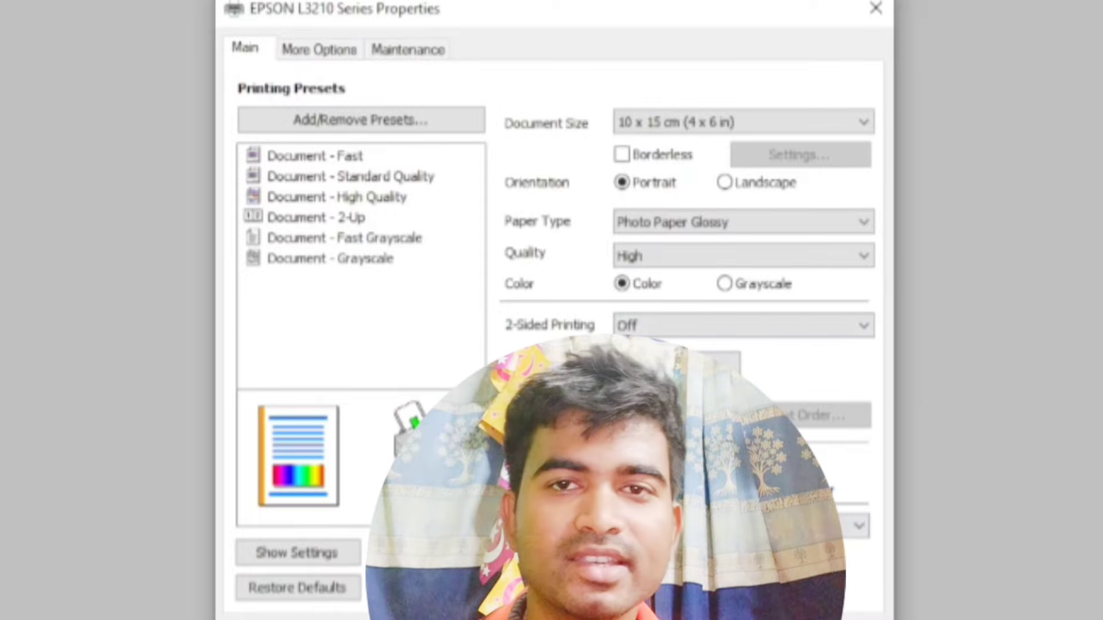
left_click(621, 619)
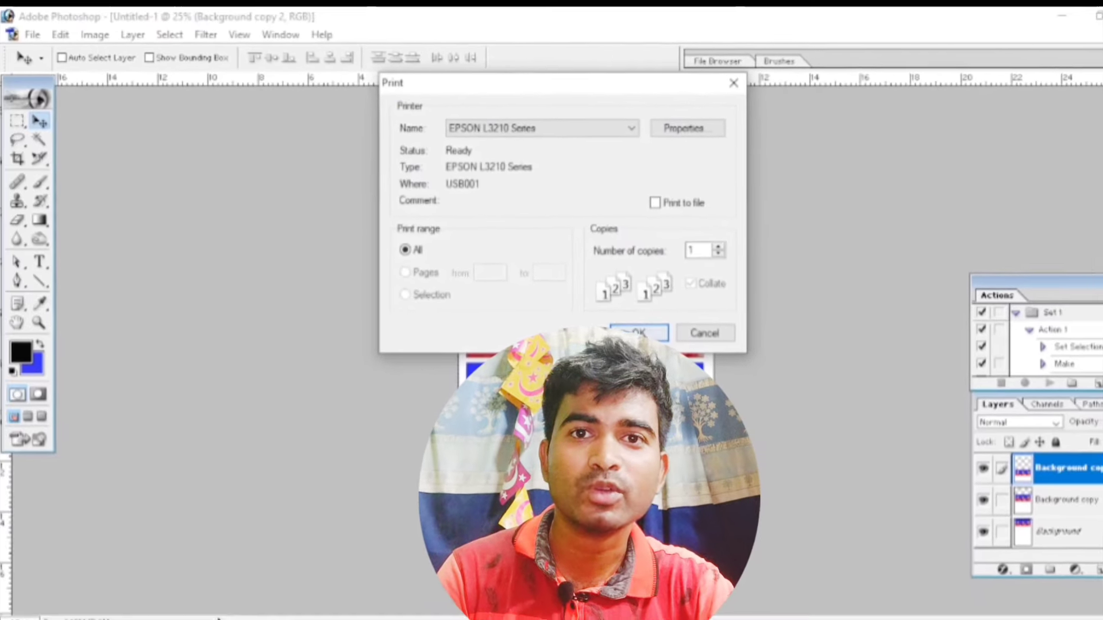